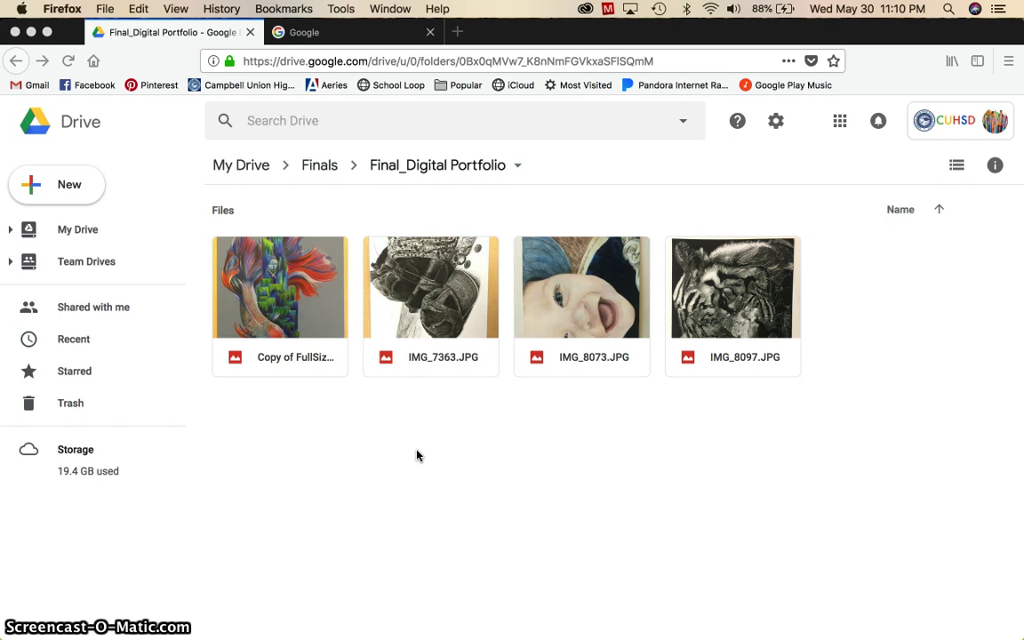
Search Google for 'pixlr' in Firefox's second tab
left_click(336, 36)
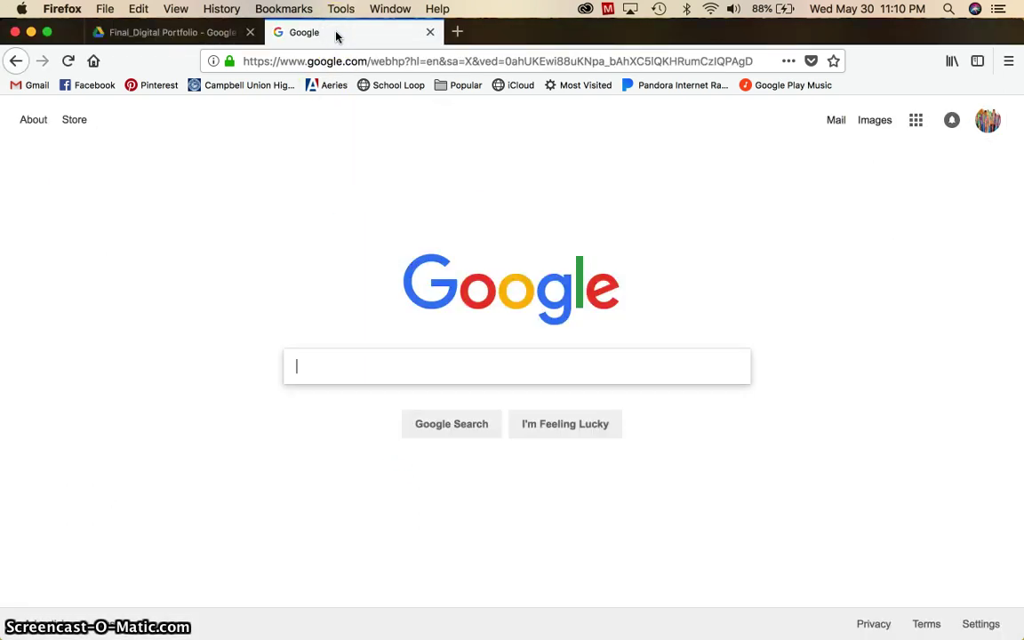
type("pi")
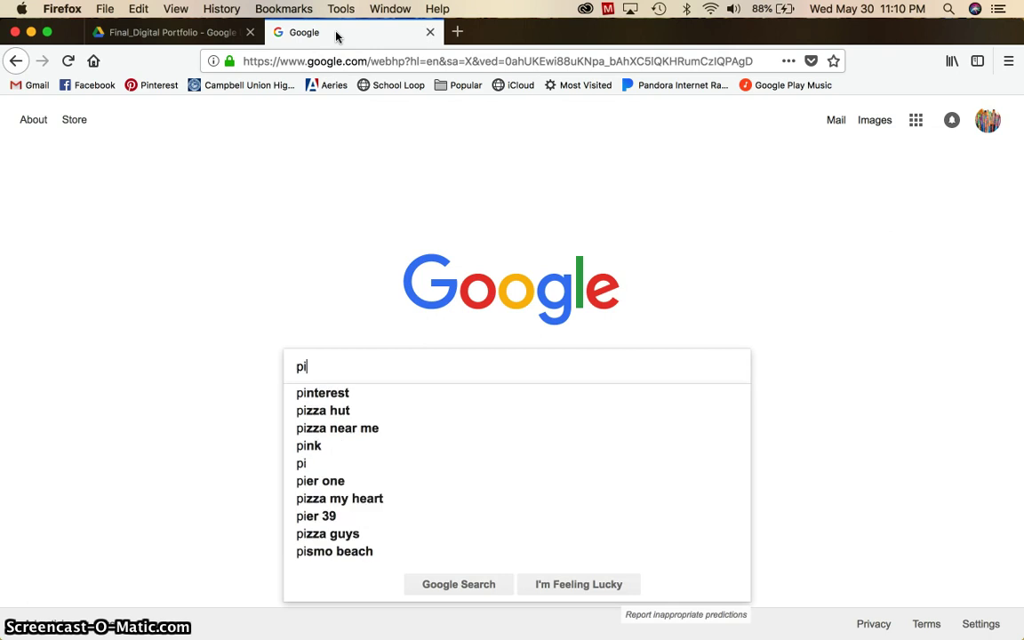
type("xlr")
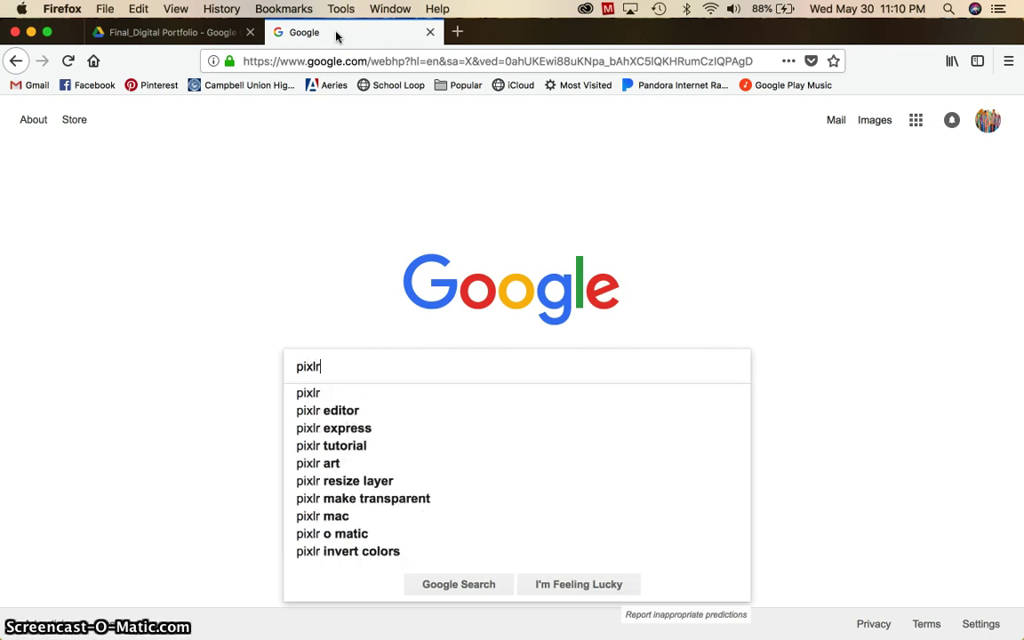
key("Return")
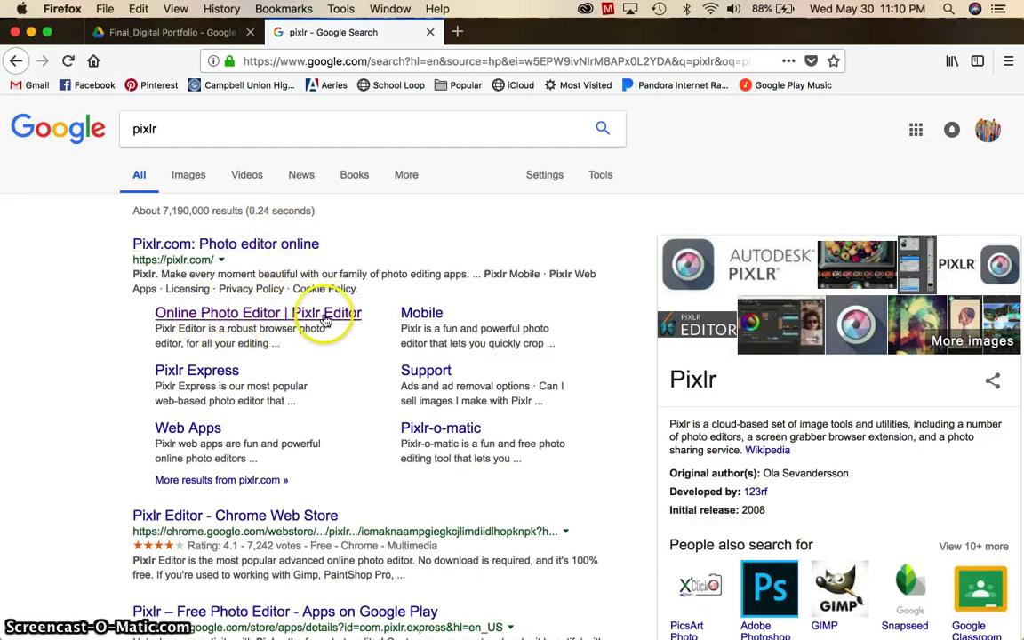
Open the 'Online Photo Editor | Pixlr Editor' result at pixlr.com/editor
left_click(278, 316)
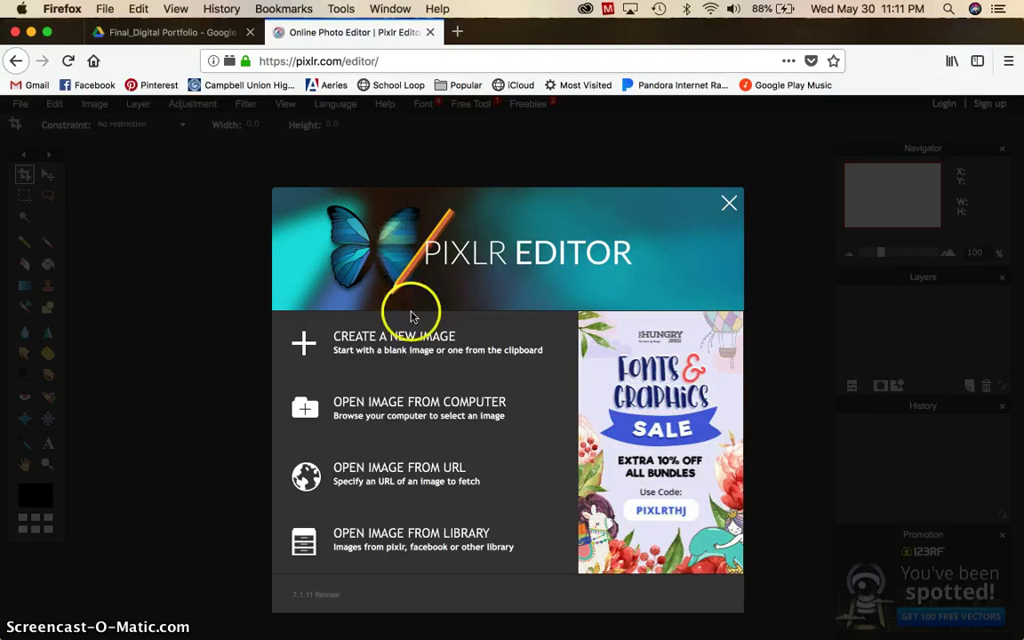
Open IMG_8073.JPG from the computer in Pixlr Editor
left_click(388, 409)
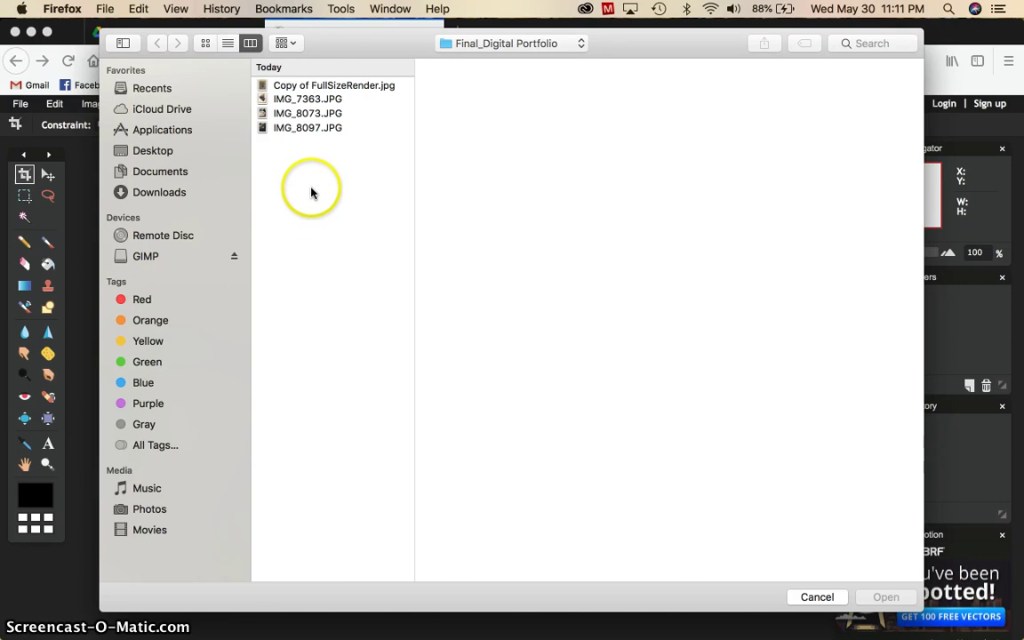
left_click(305, 113)
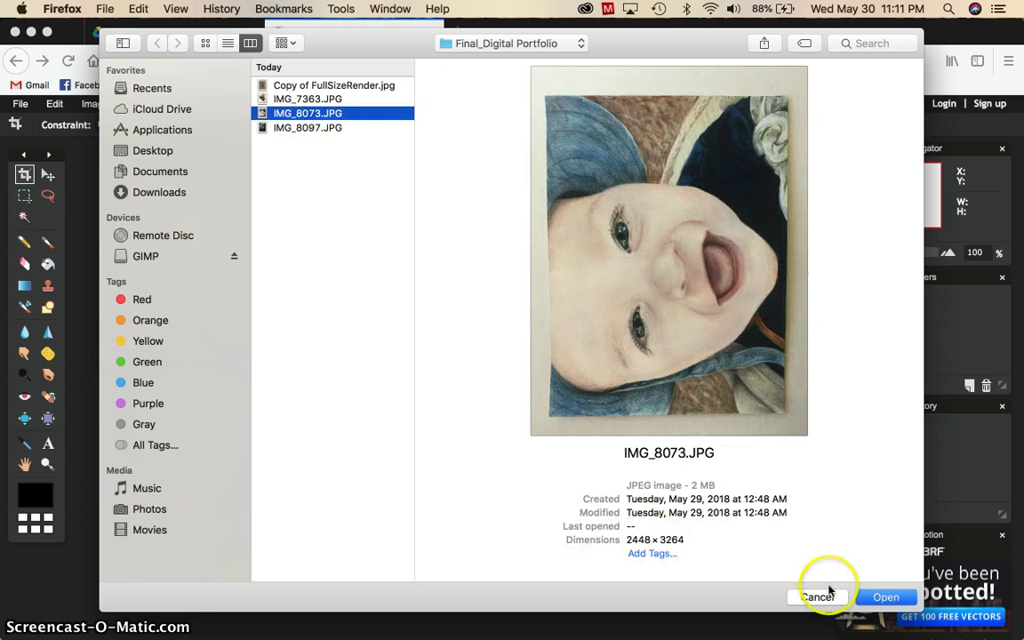
left_click(875, 597)
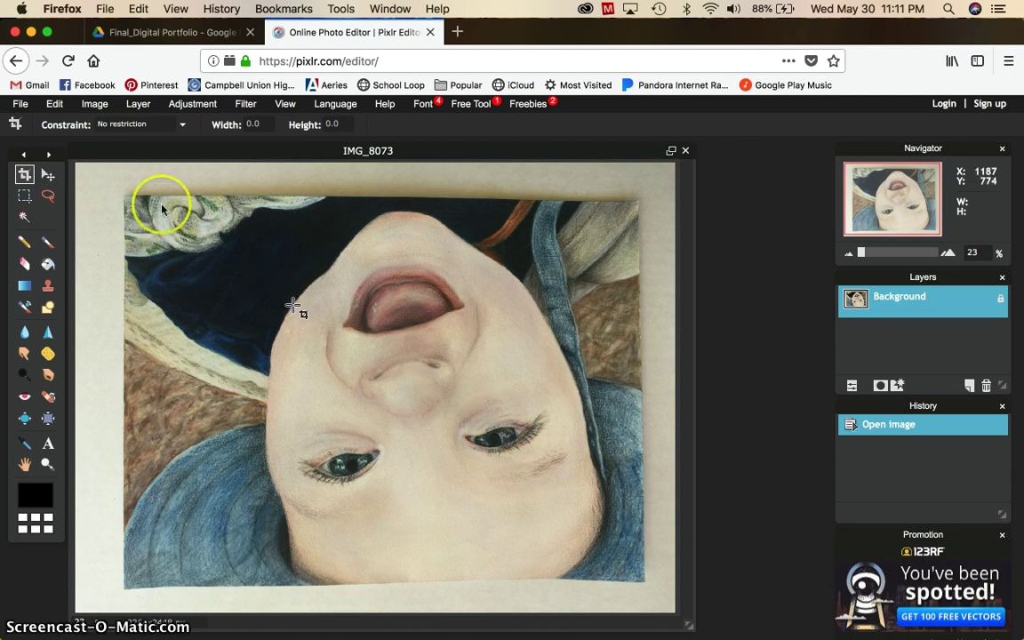
Rotate the canvas 180° so the baby portrait stands upright
left_click(94, 105)
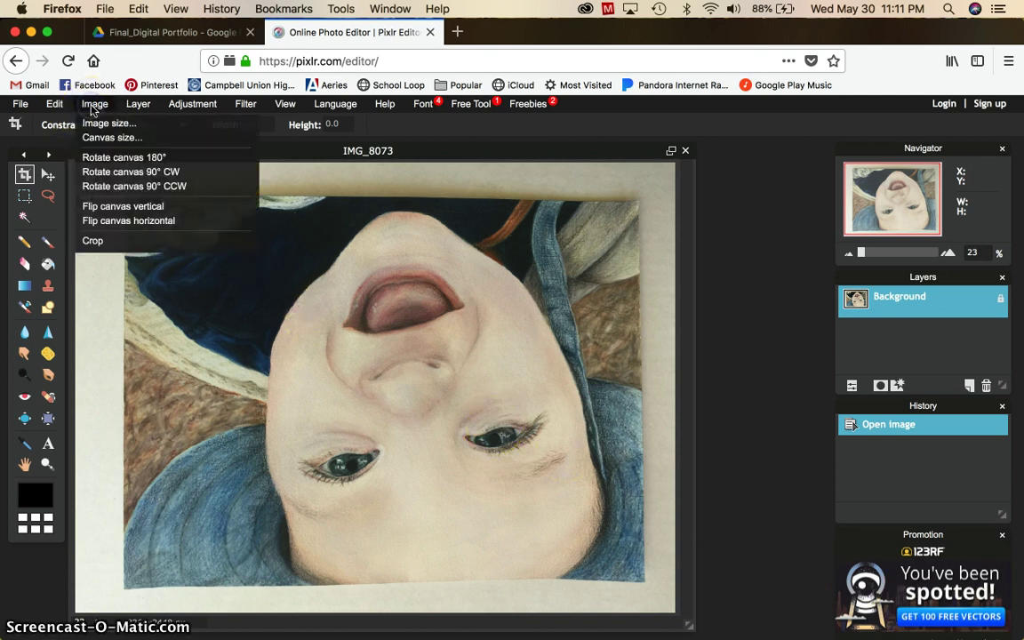
left_click_drag(95, 109, 118, 163)
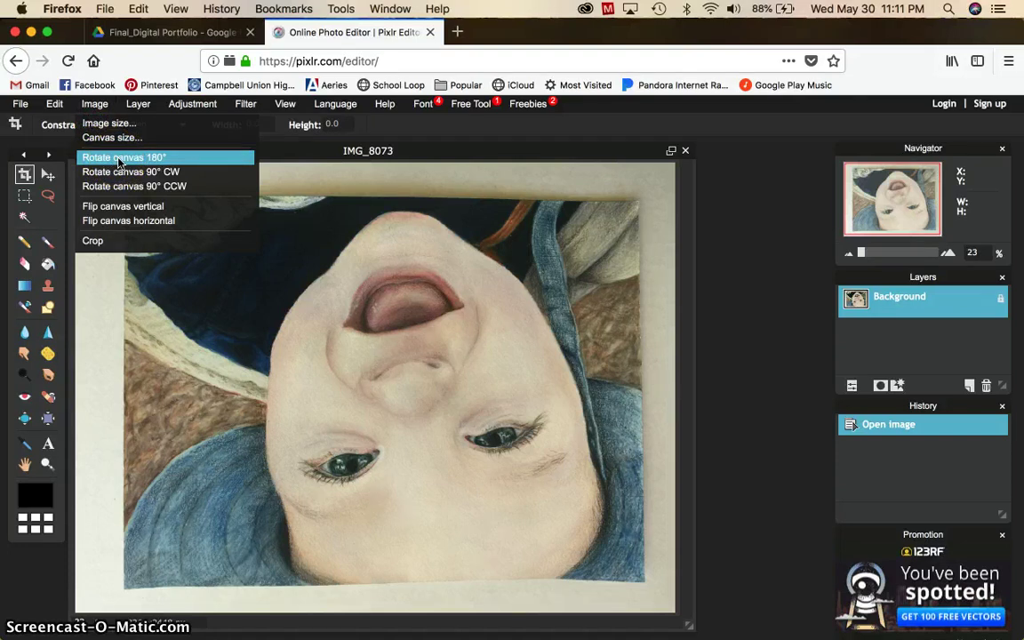
left_click(120, 176)
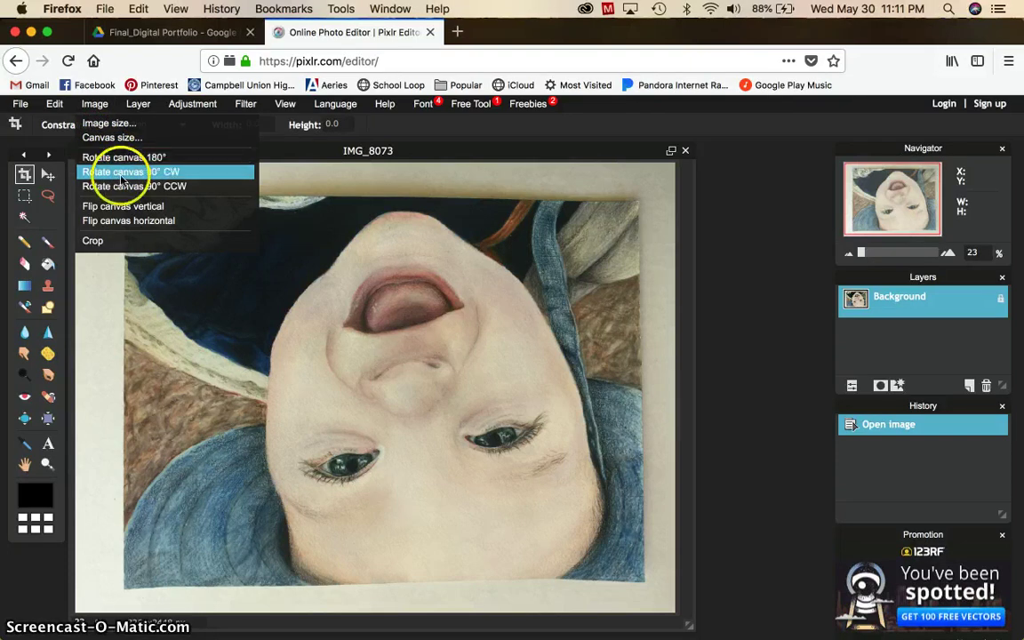
left_click_drag(121, 181, 121, 157)
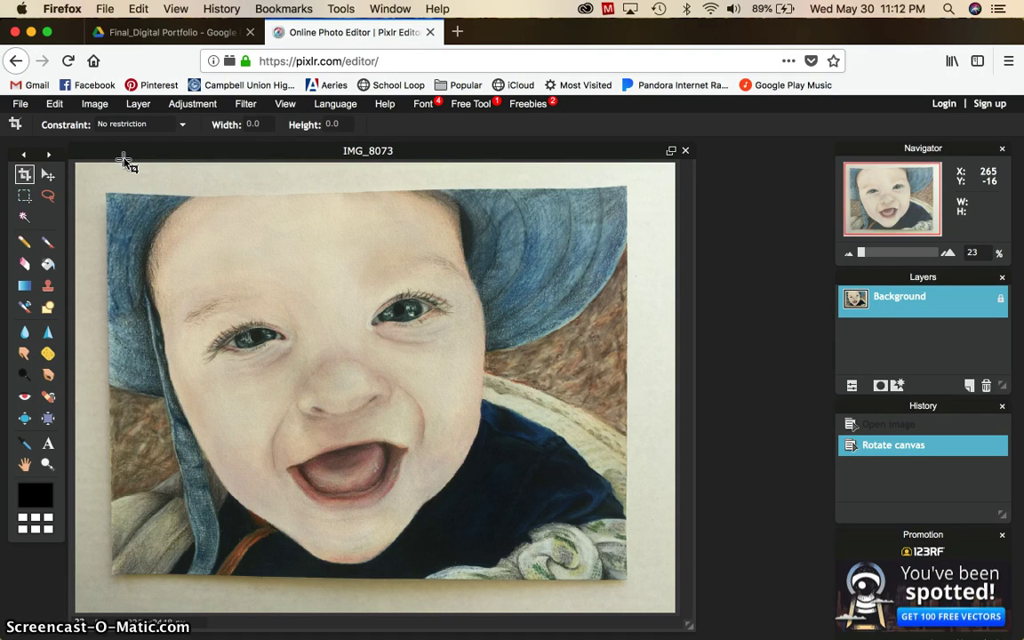
Open the Curves adjustment and move its dialog off the portrait
left_click(187, 105)
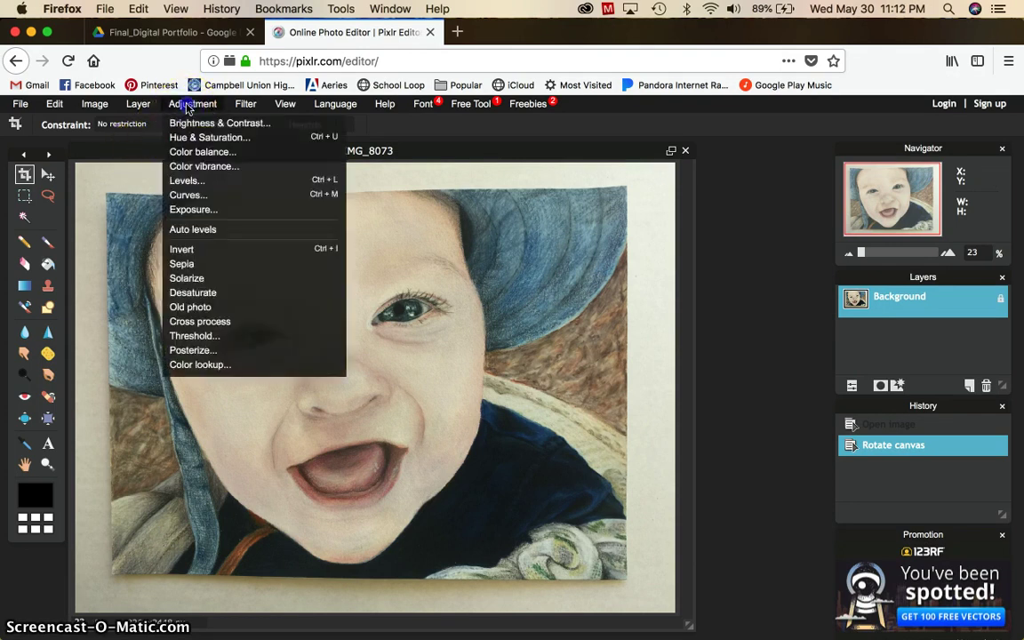
left_click(189, 197)
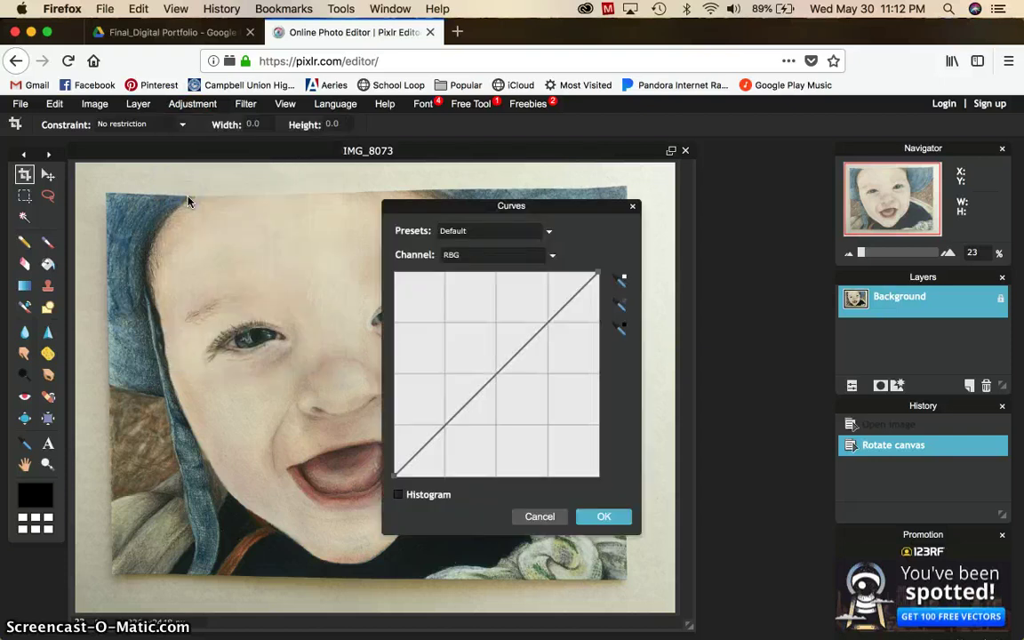
left_click_drag(400, 209, 711, 169)
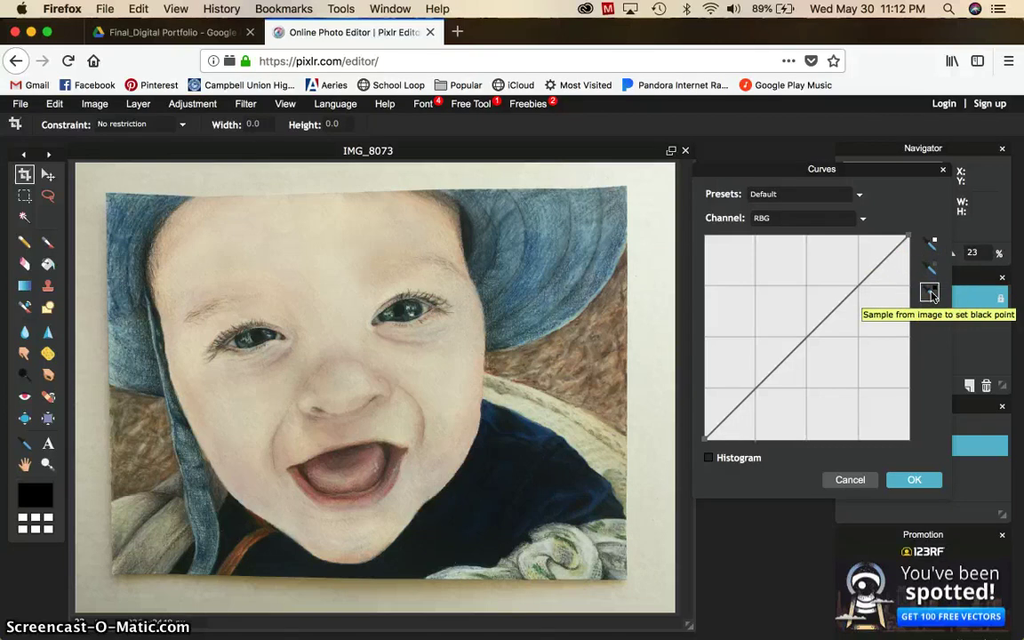
mouse_move(943, 271)
left_mouse_down()
mouse_move(945, 247)
mouse_move(942, 255)
left_mouse_up()
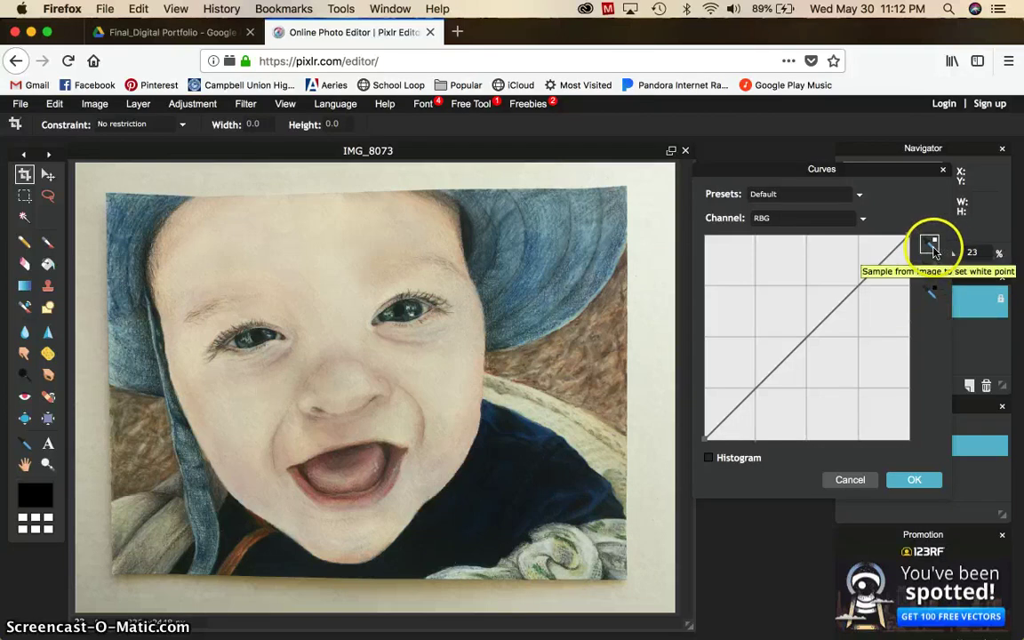
Set the curve's black point by sampling the baby's eye
left_click(932, 249)
left_click(930, 270)
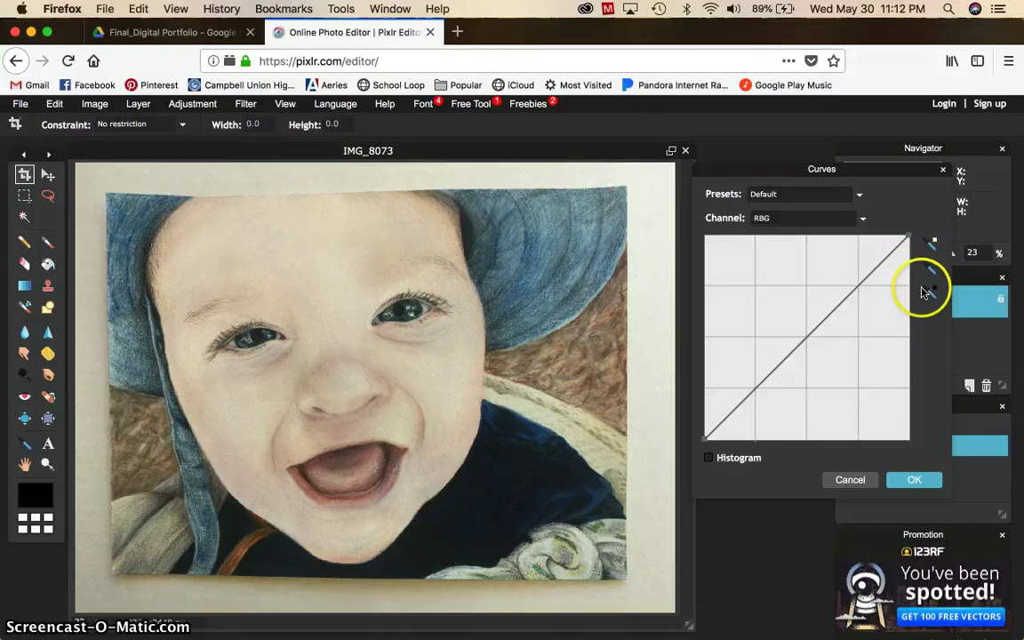
left_click(930, 294)
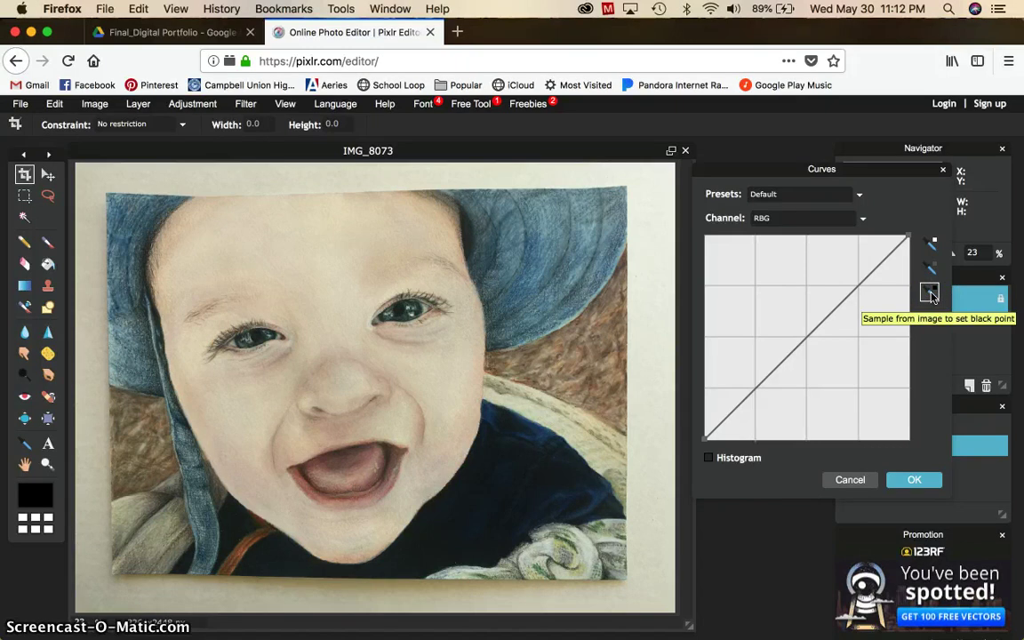
left_click_drag(931, 296, 402, 311)
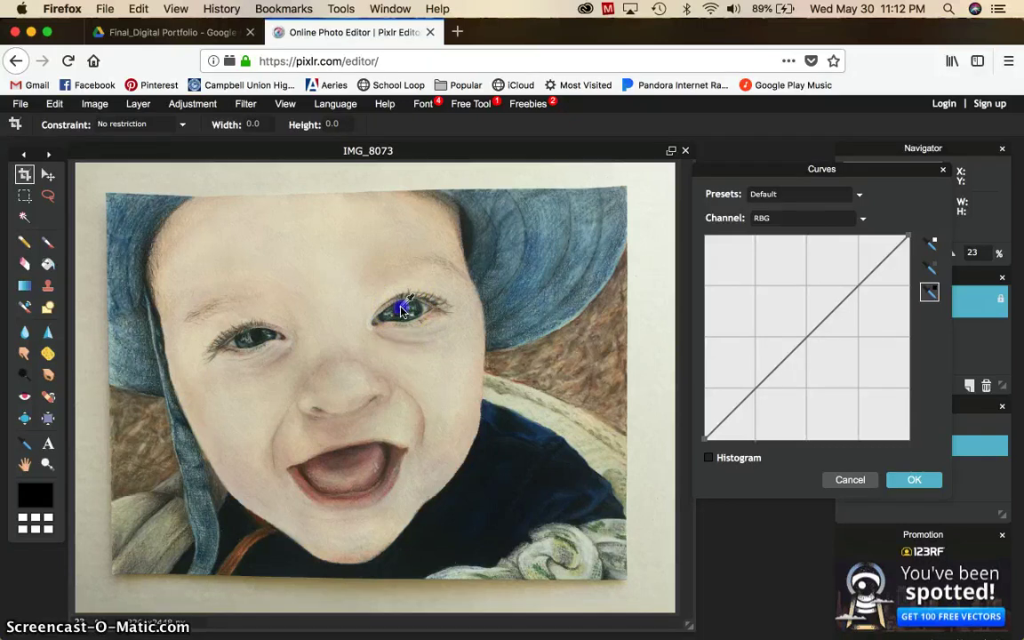
left_click(402, 310)
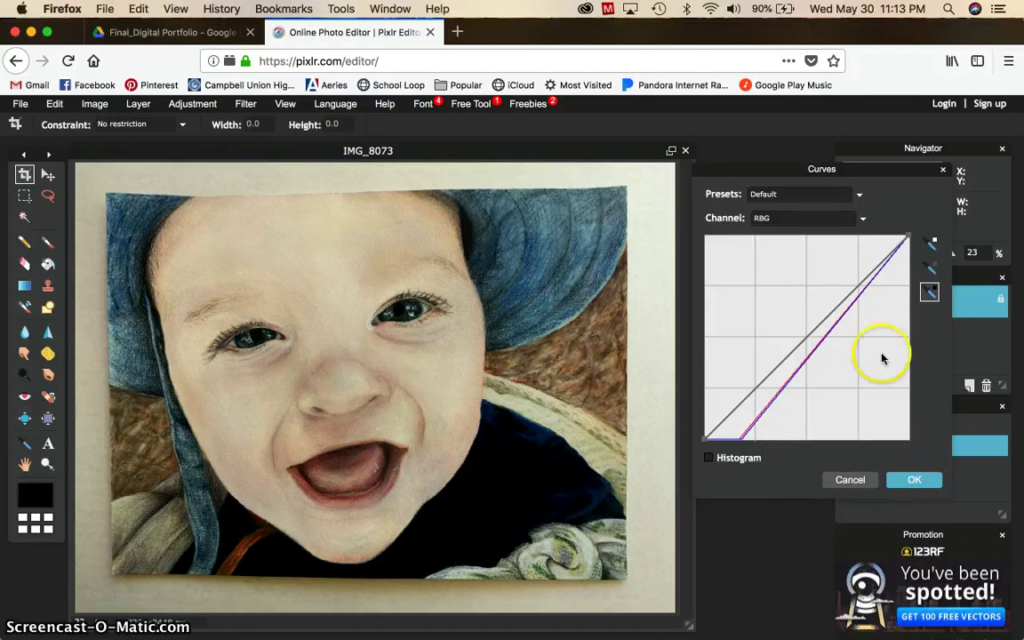
Try a white point from the pale paper edge, then cancel the Curves adjustment
left_click(930, 243)
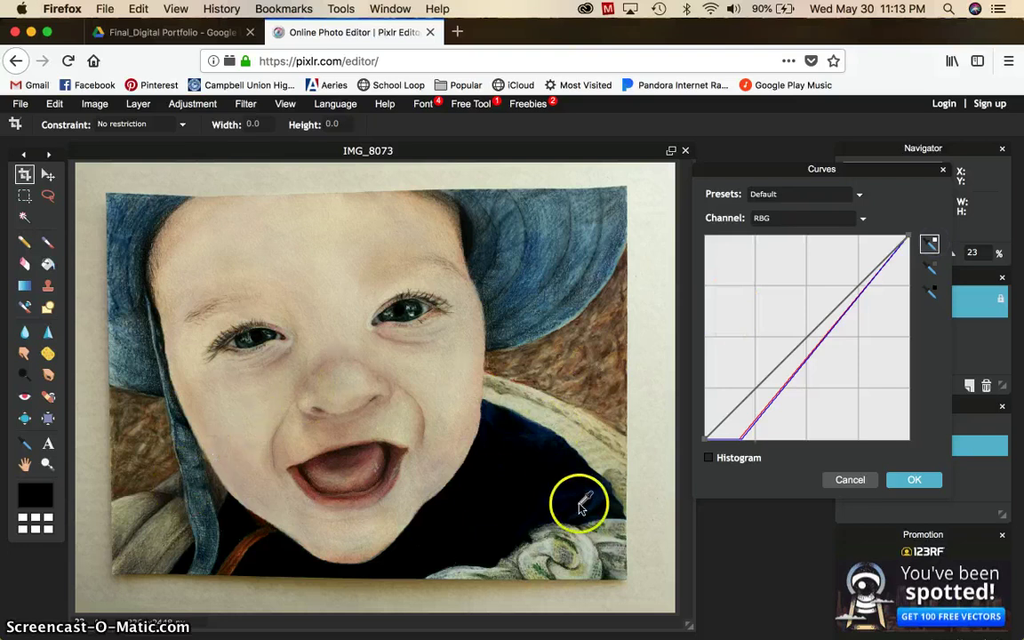
left_click(652, 396)
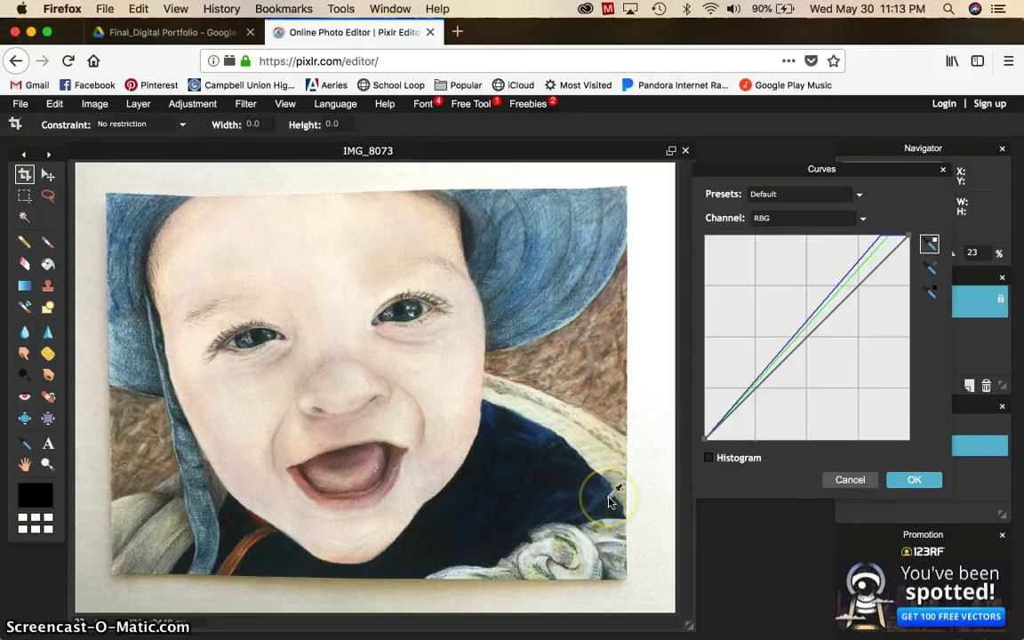
left_click(843, 482)
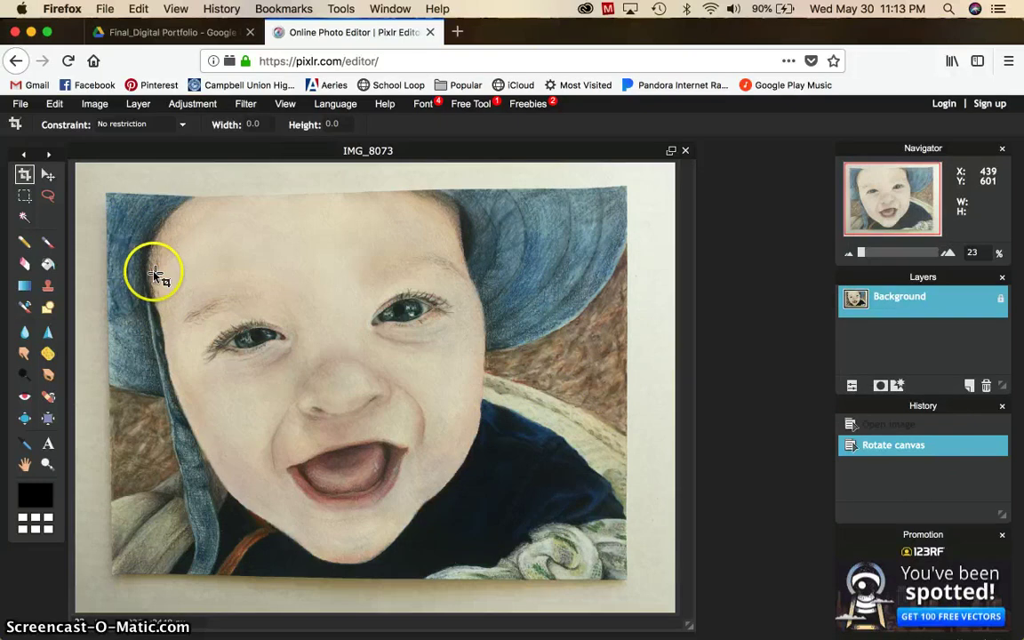
left_click(55, 104)
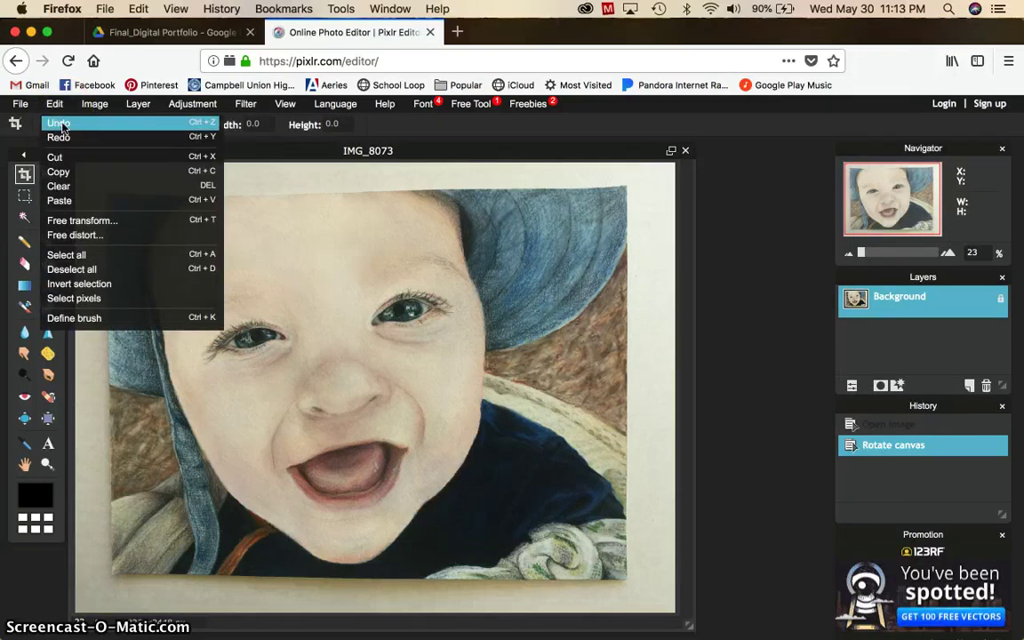
left_click(189, 104)
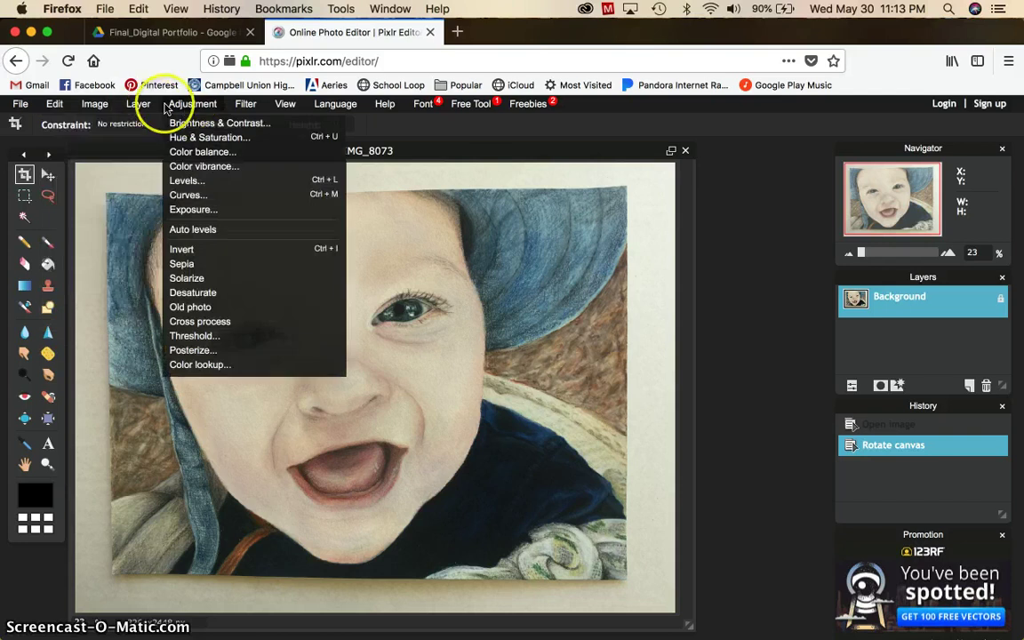
Apply Curves with the black point sampled from the baby's eye
left_click(199, 198)
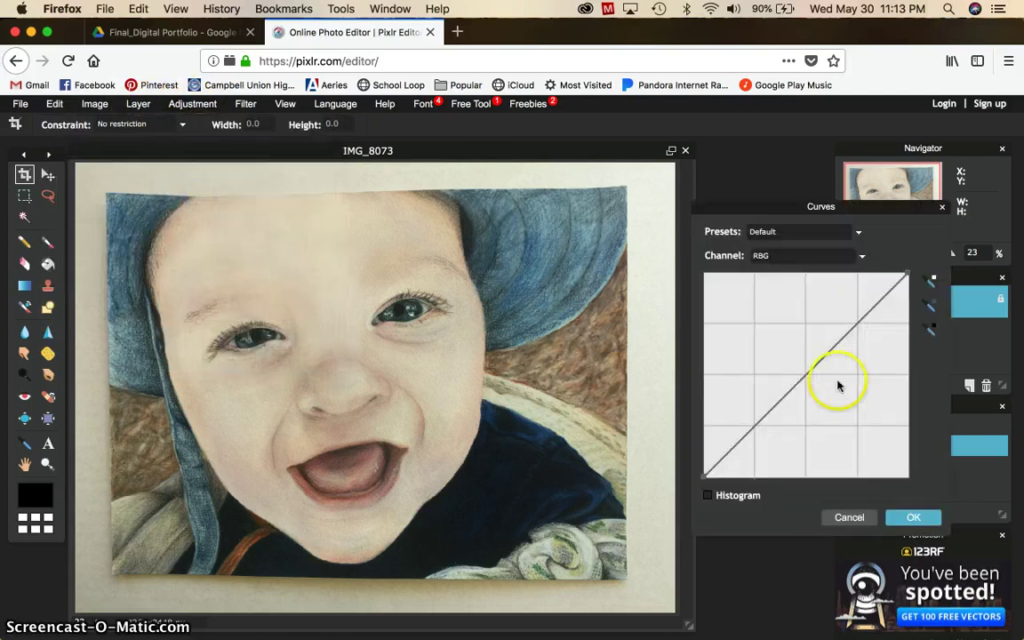
left_click(930, 331)
left_click_drag(444, 320, 398, 310)
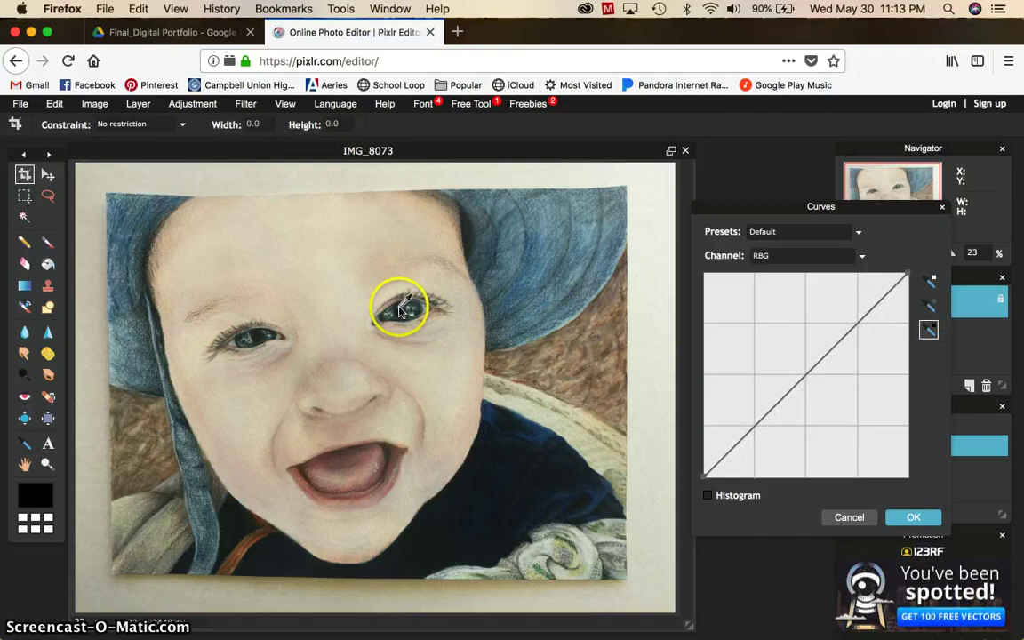
left_click(399, 309)
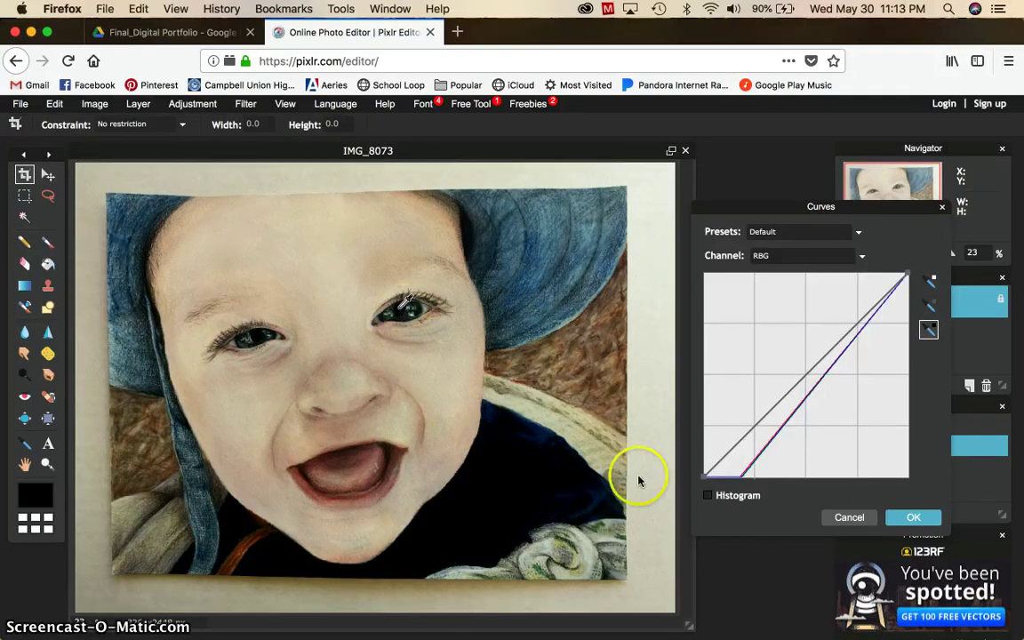
left_click(907, 517)
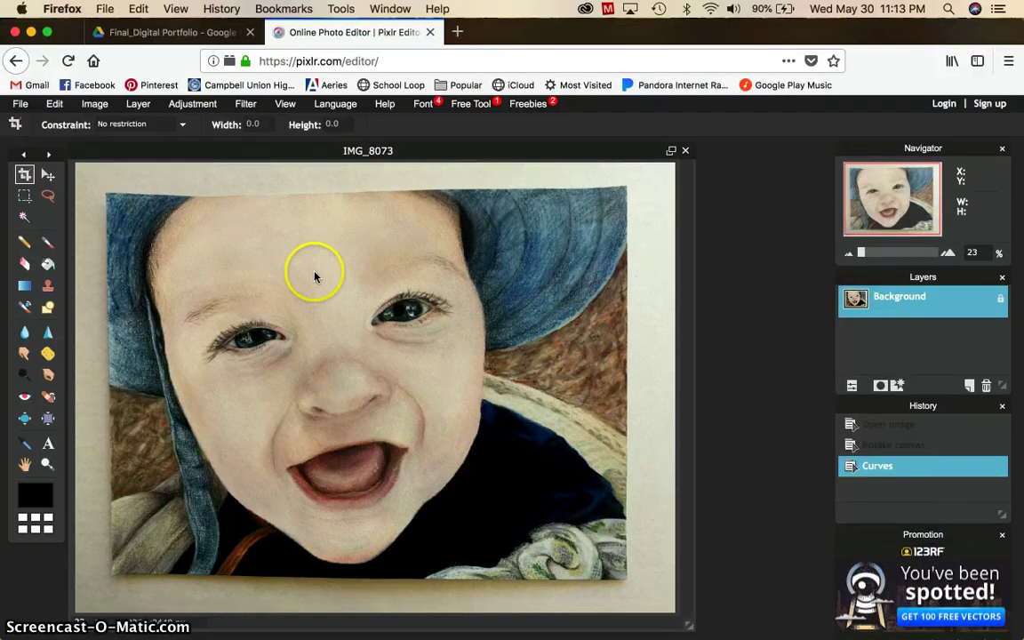
left_click(188, 108)
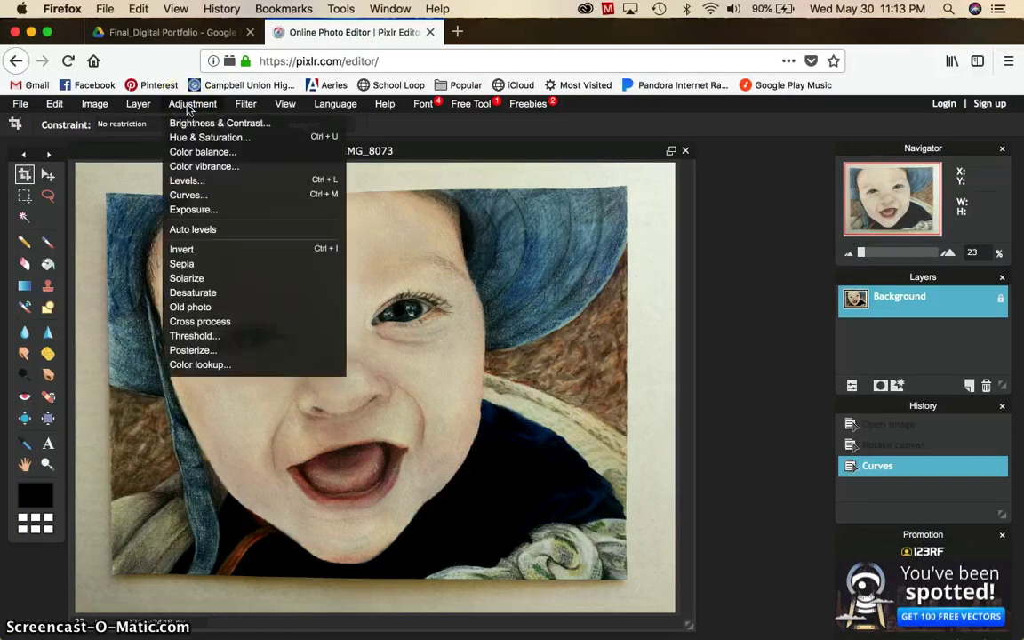
Apply Levels with input black point 14 and white point 243
left_click(216, 183)
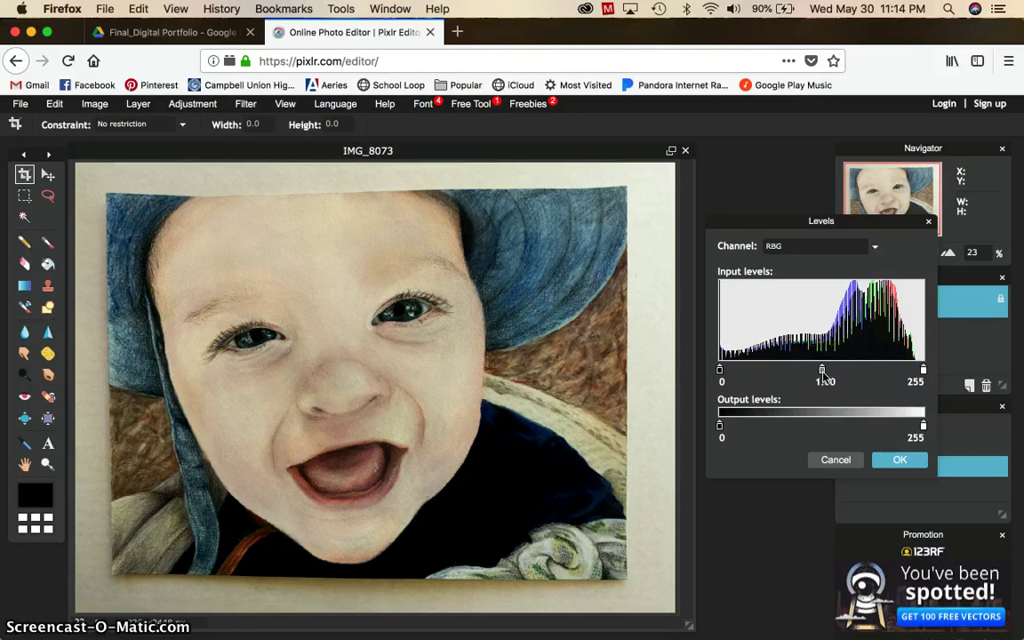
left_click(923, 372)
left_click_drag(755, 365, 731, 375)
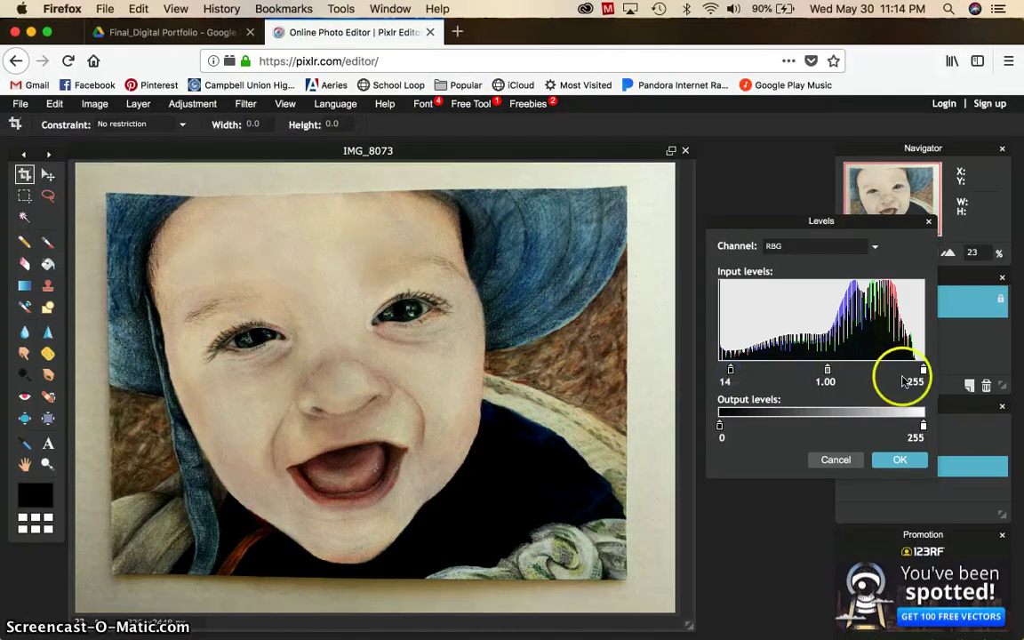
left_click_drag(923, 371, 925, 374)
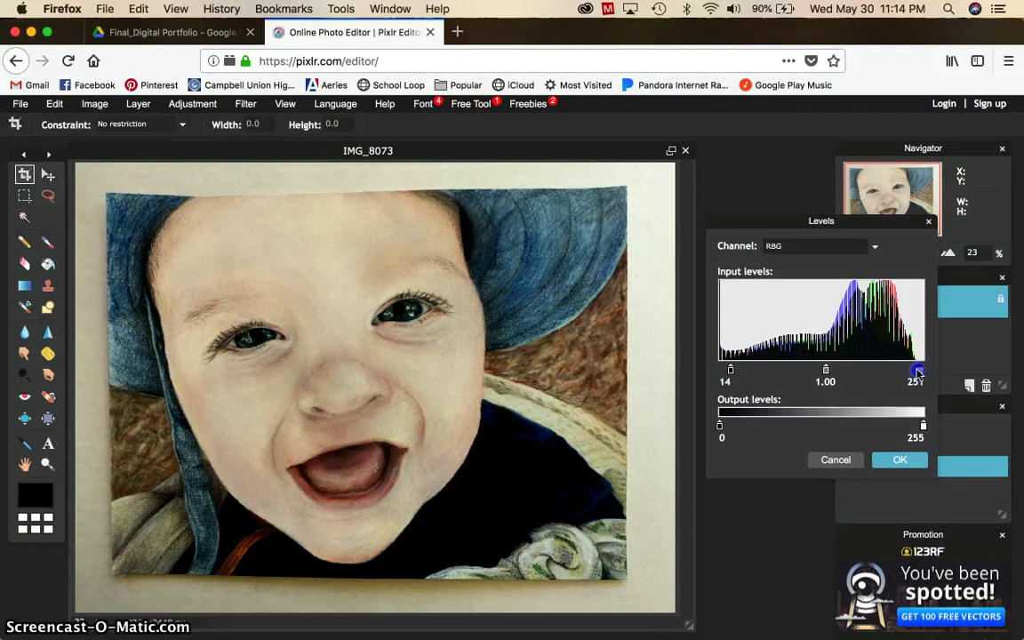
left_click_drag(918, 372, 916, 372)
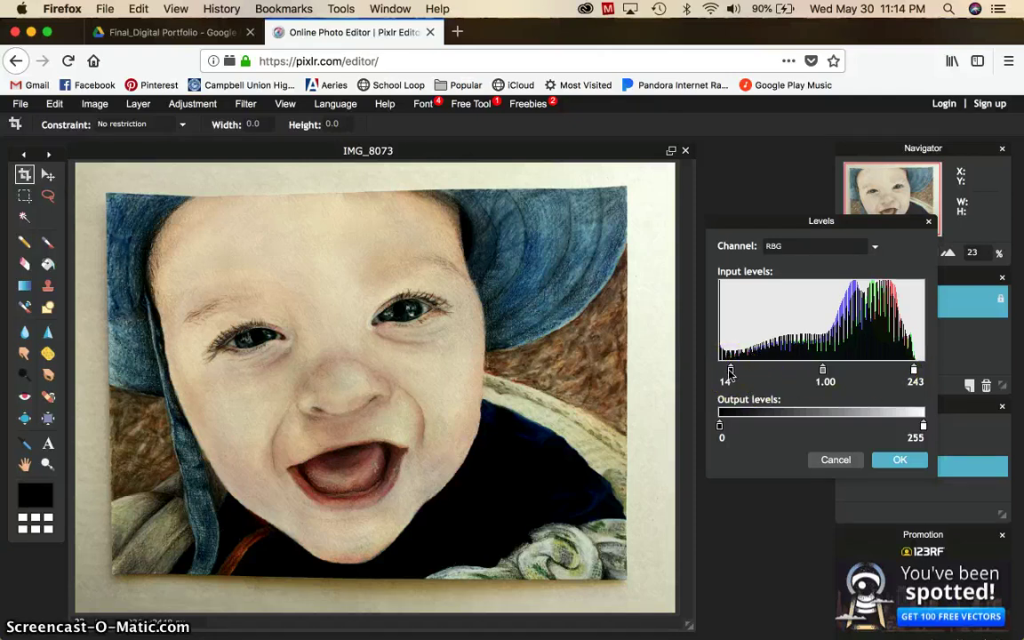
left_click(730, 372)
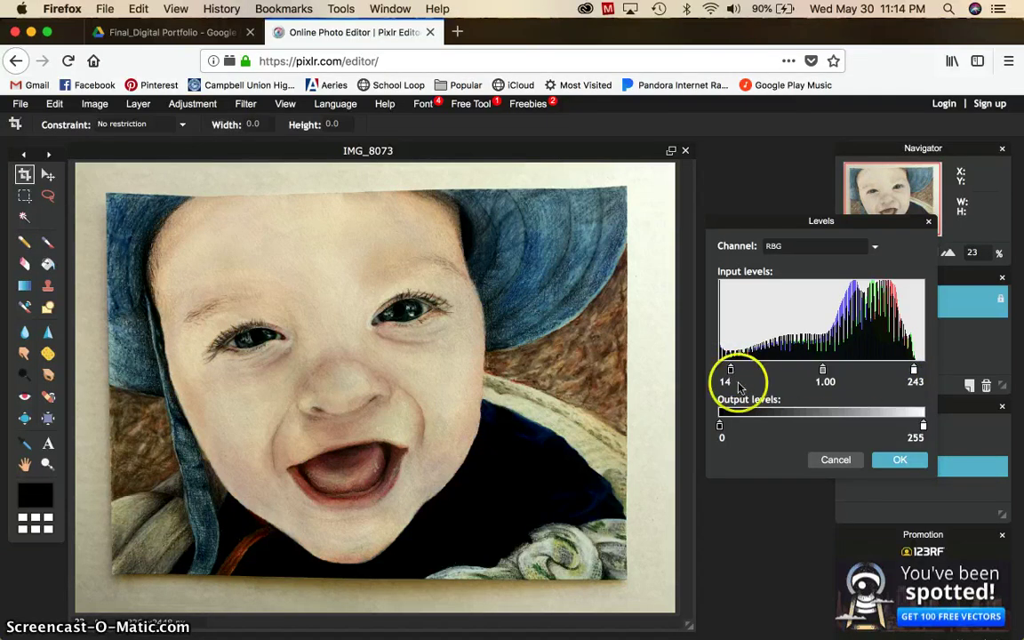
left_click(914, 371)
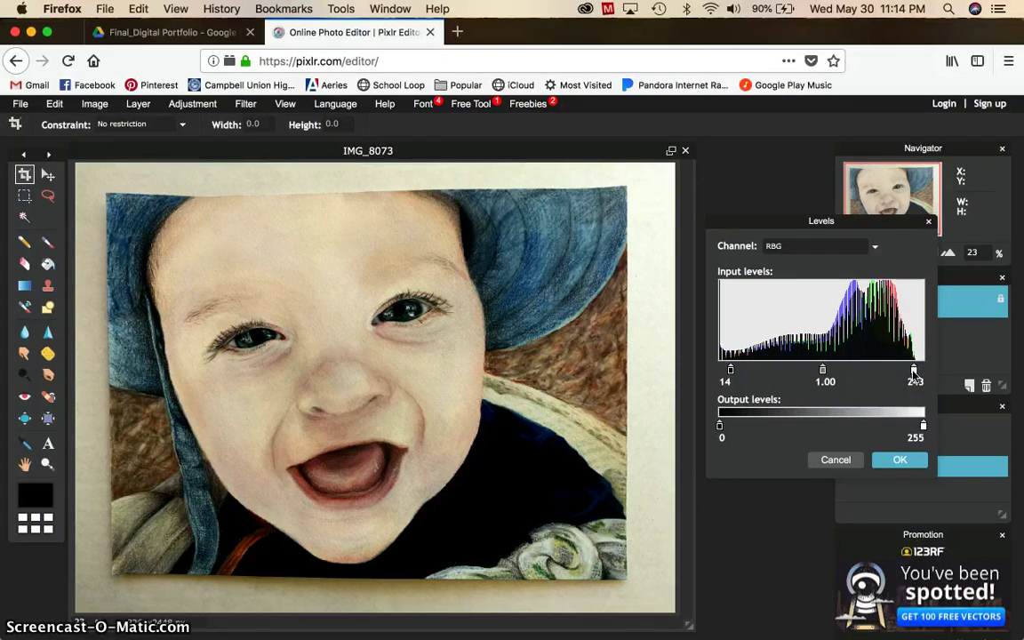
left_click(914, 372)
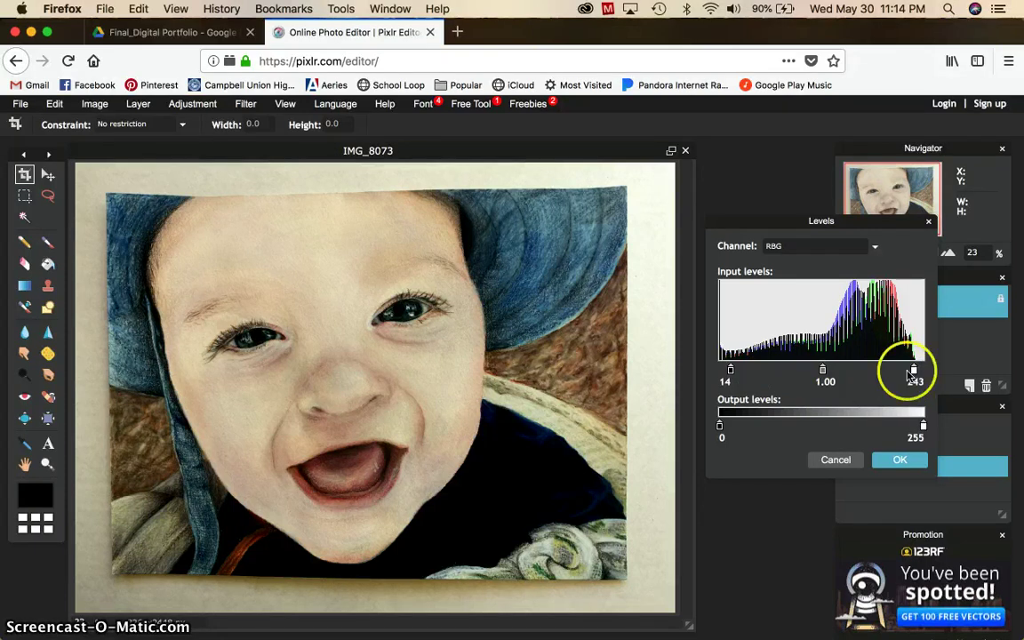
left_click(898, 462)
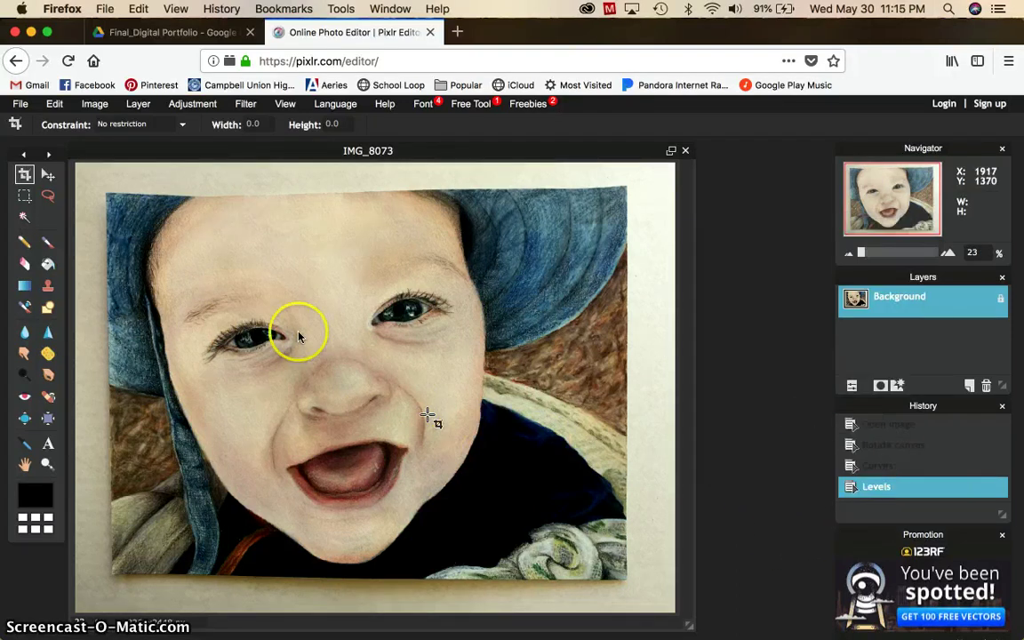
Draw a first crop box across the image, then decline applying it
left_click(24, 174)
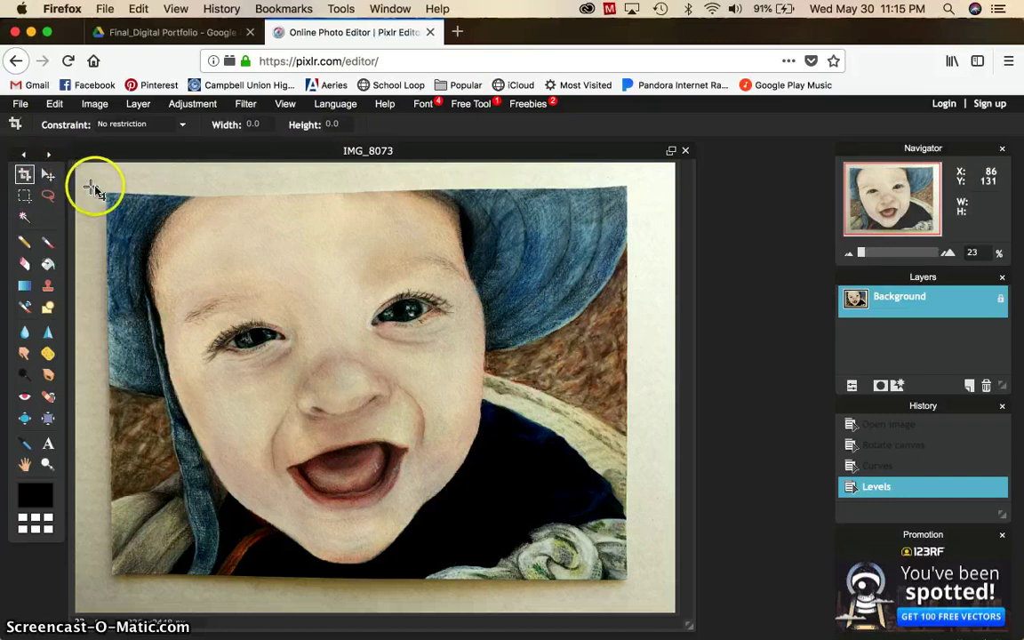
left_click_drag(103, 191, 500, 435)
left_click_drag(396, 370, 629, 581)
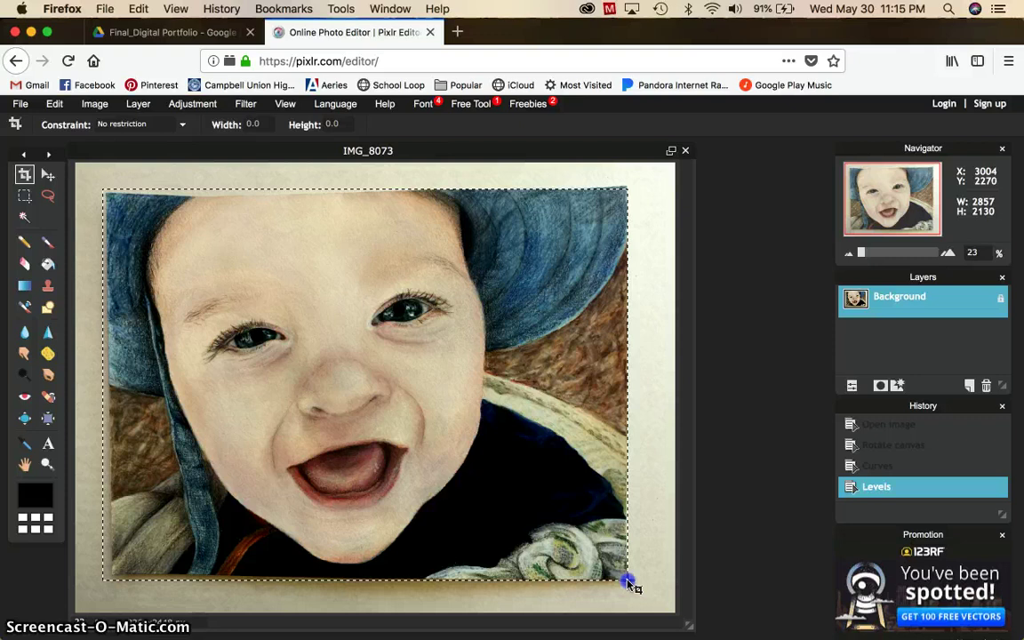
left_click_drag(629, 583, 628, 581)
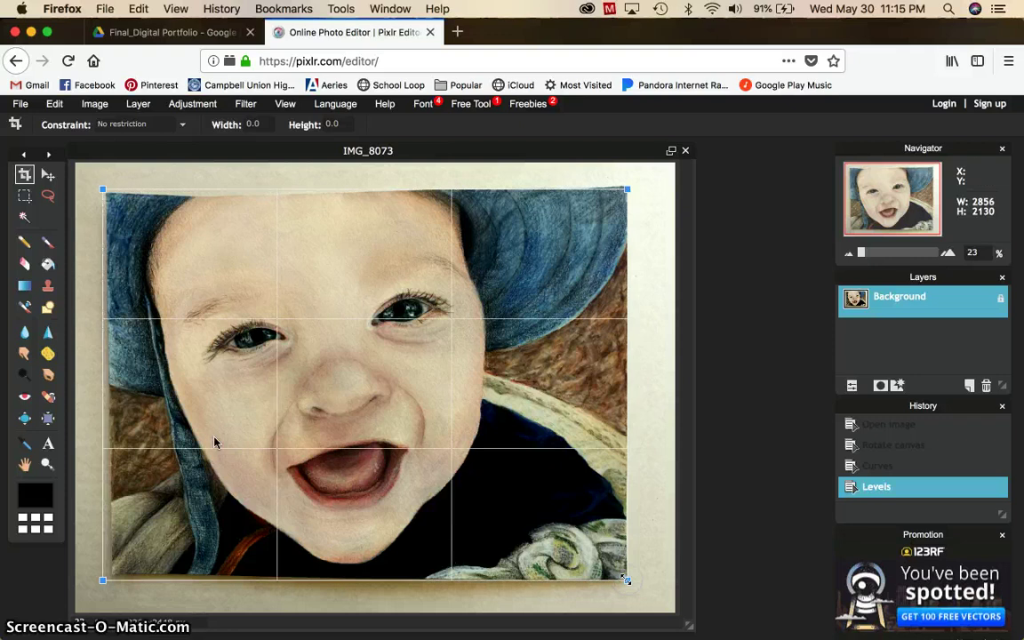
left_click(103, 357)
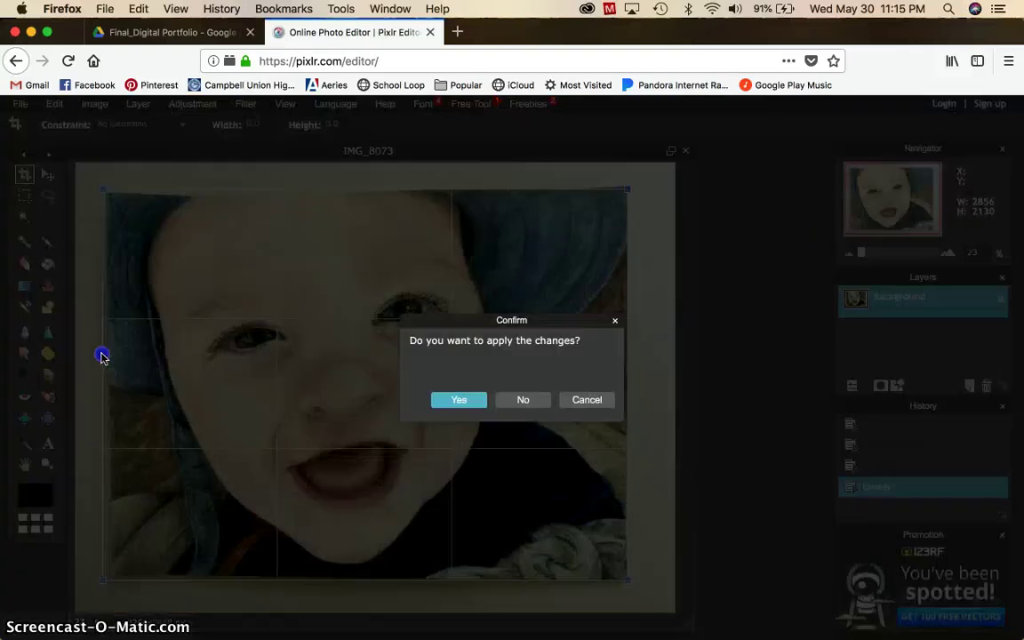
left_click(523, 401)
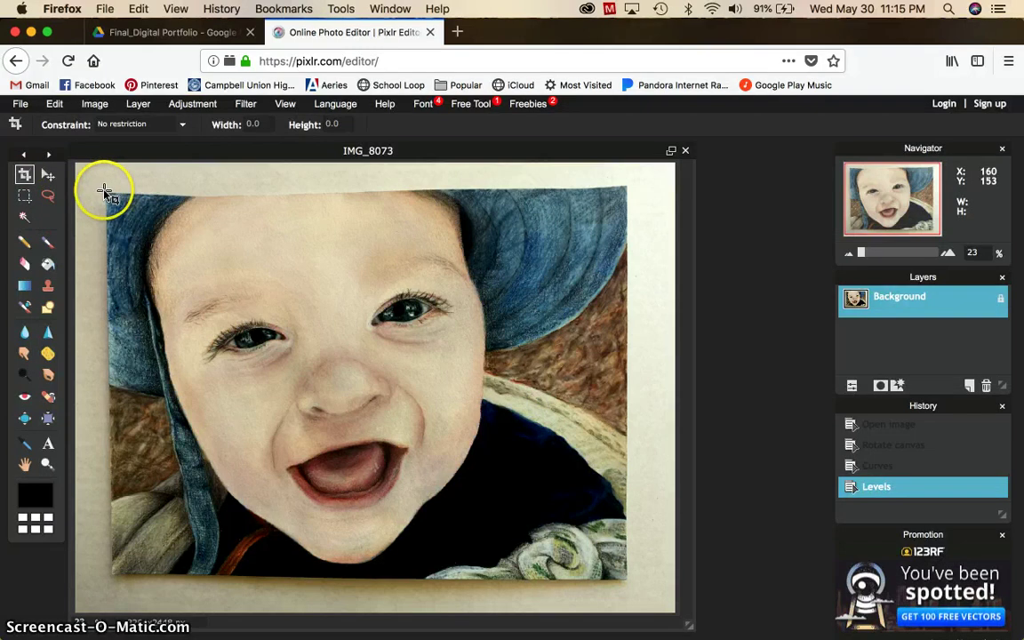
Redraw the crop box to the drawing's edges, refine its corners, and apply it
left_click_drag(105, 192, 631, 584)
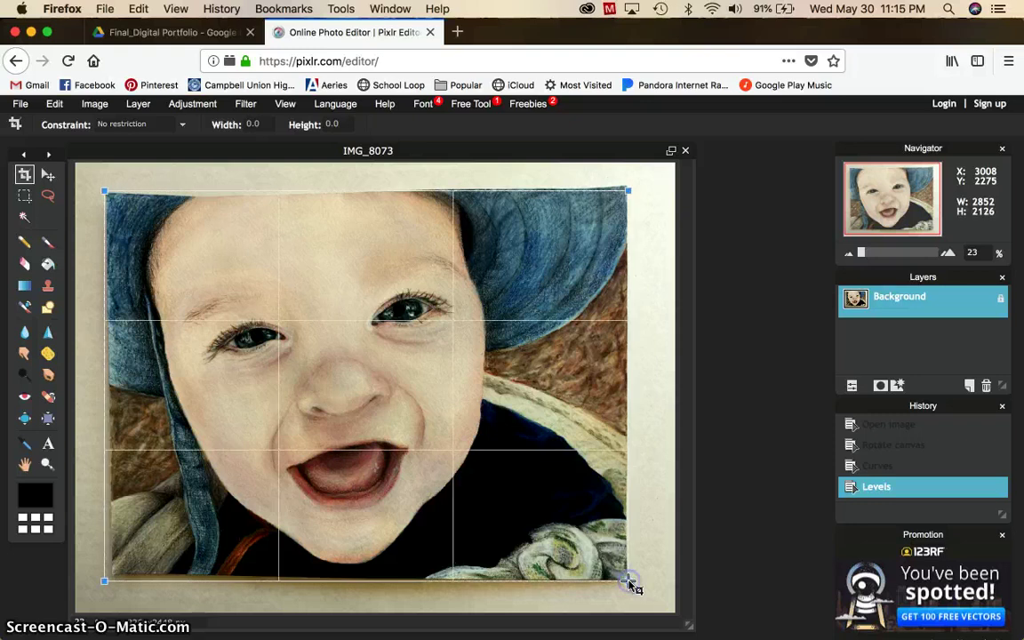
left_click_drag(627, 193, 627, 187)
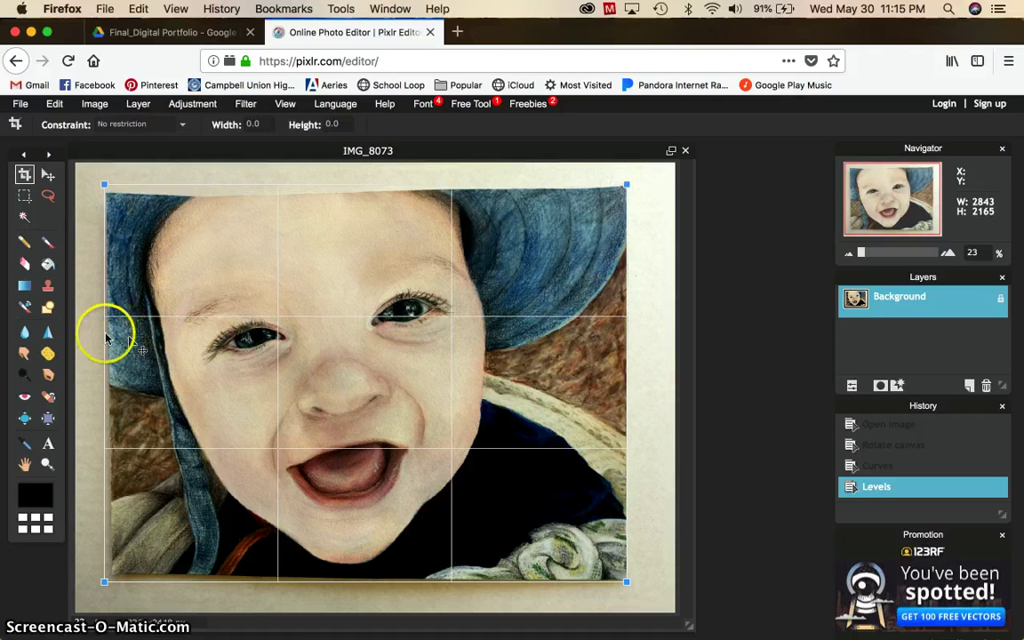
left_click_drag(104, 185, 105, 185)
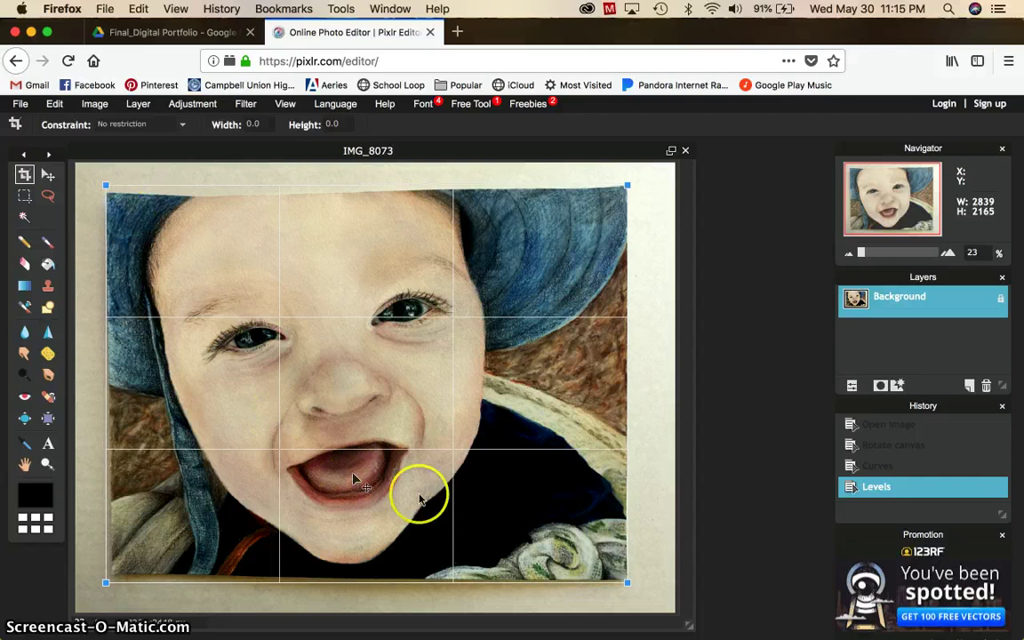
left_click_drag(624, 583, 628, 582)
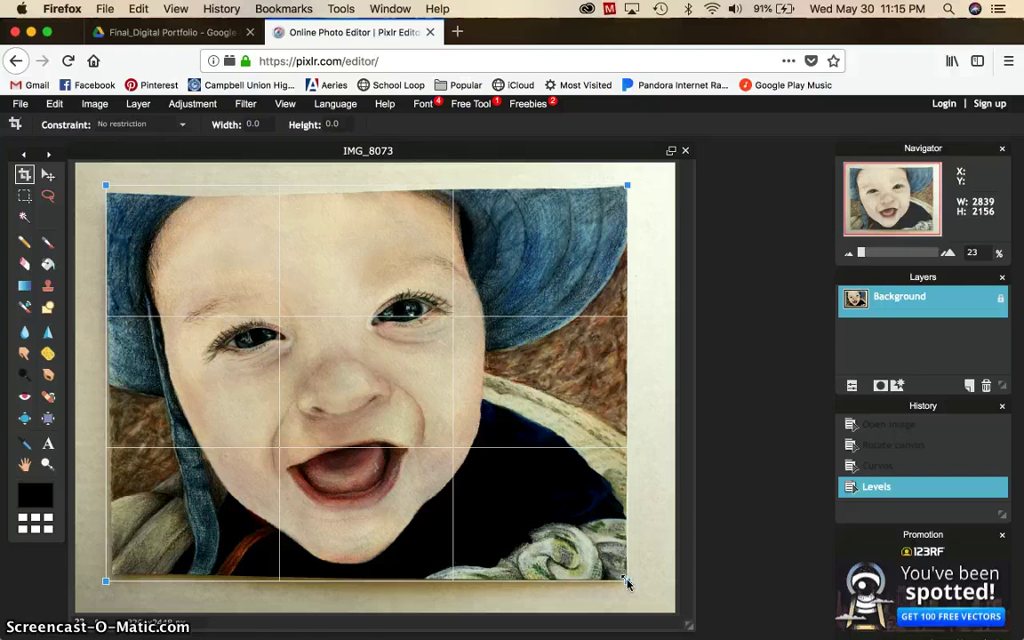
key("Return")
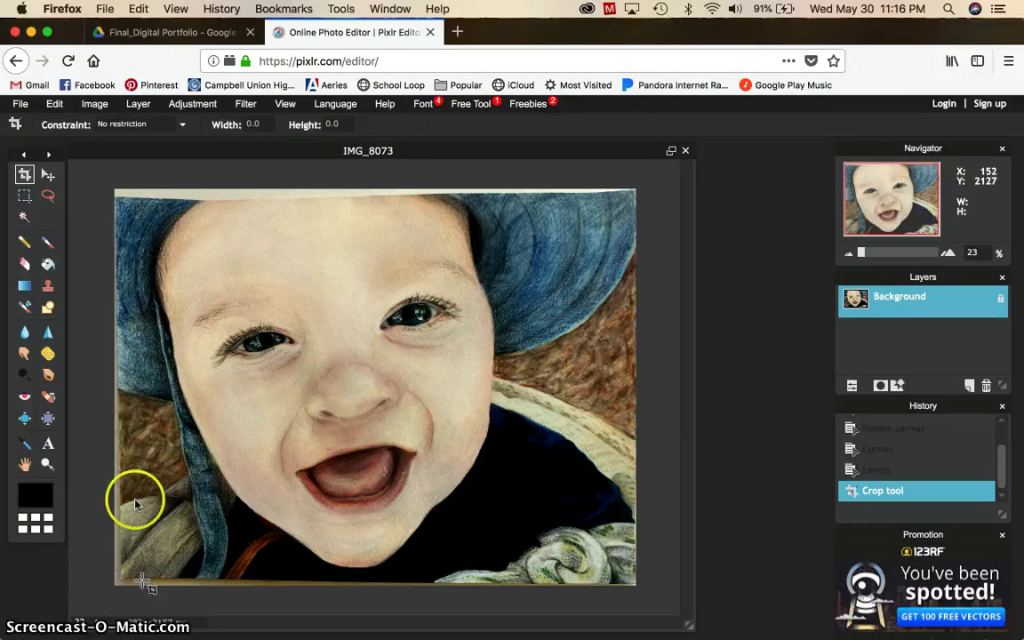
Start Free distort and pull the top corners outward to level the top edge
left_click(54, 104)
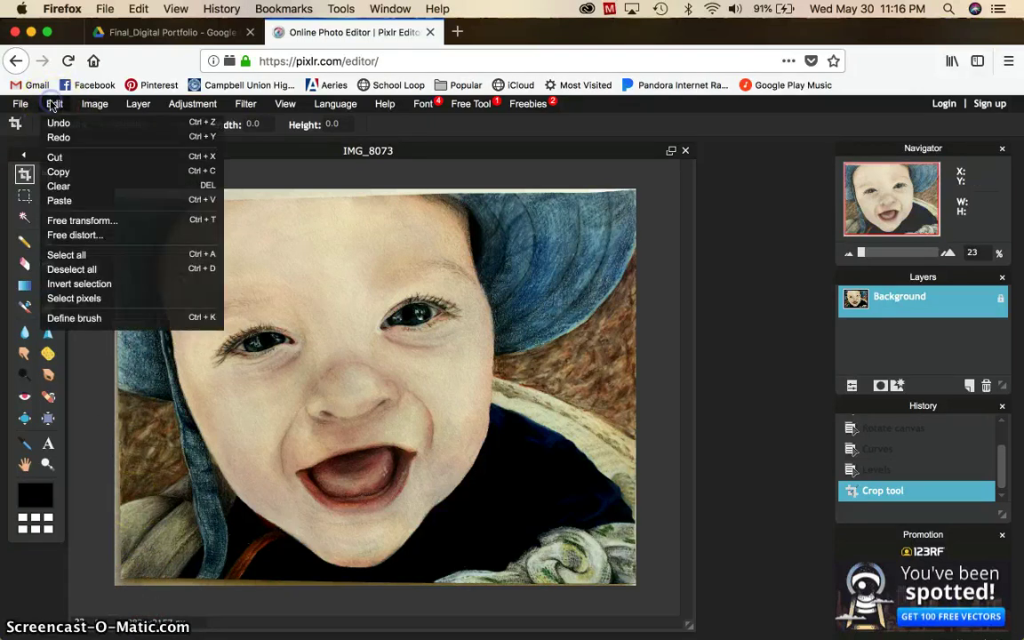
left_click(67, 234)
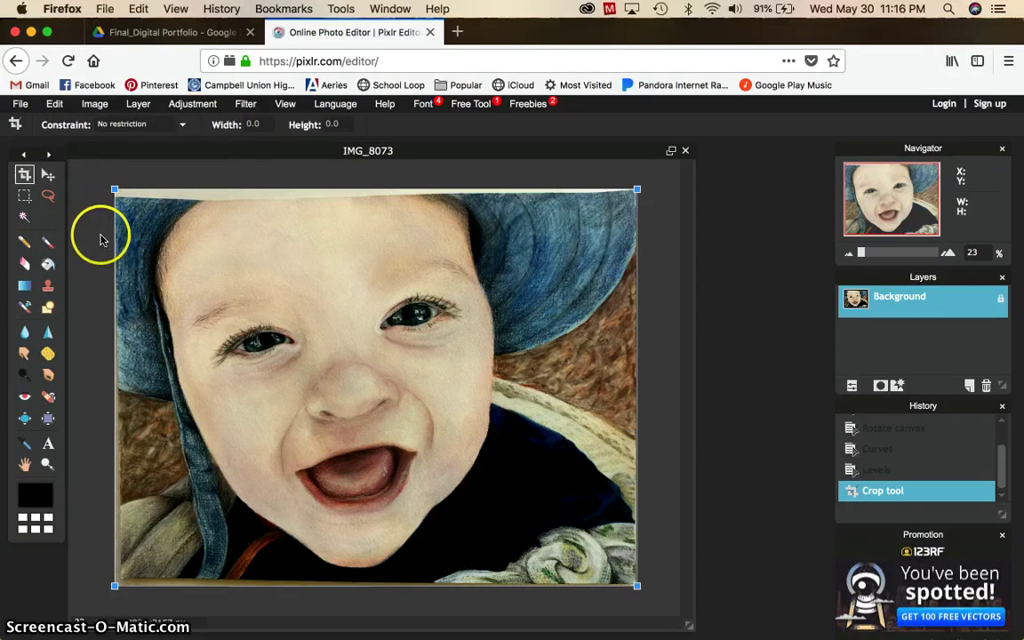
left_click(115, 190)
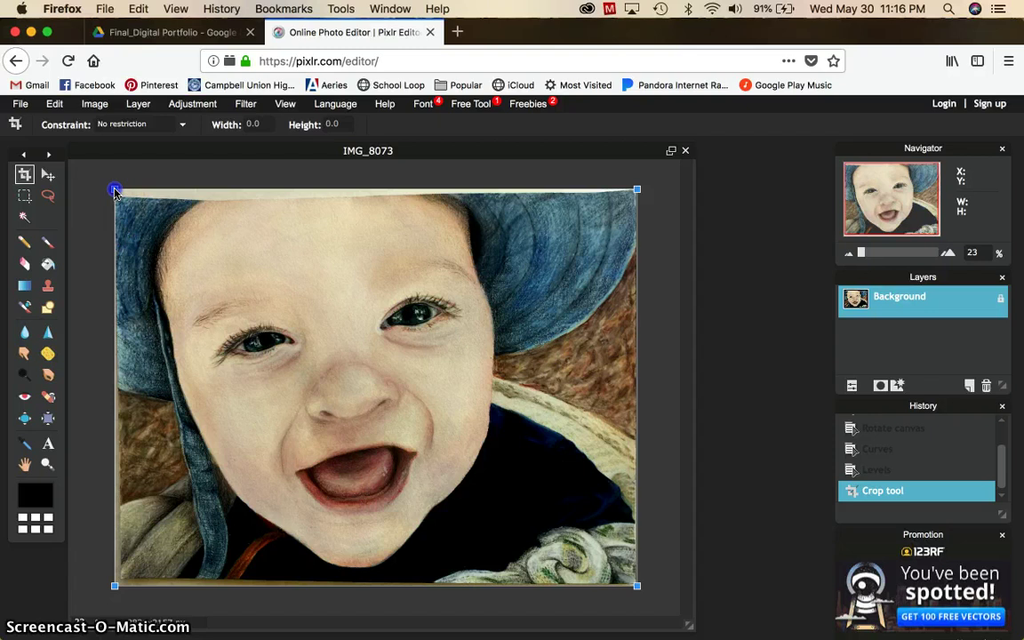
left_click_drag(114, 190, 110, 178)
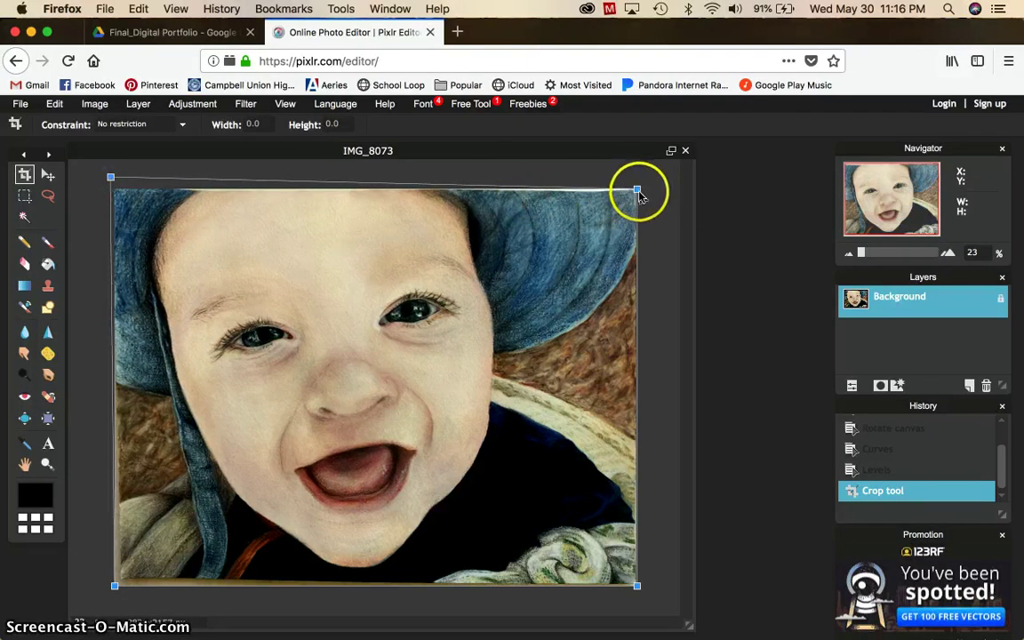
left_click_drag(638, 191, 638, 185)
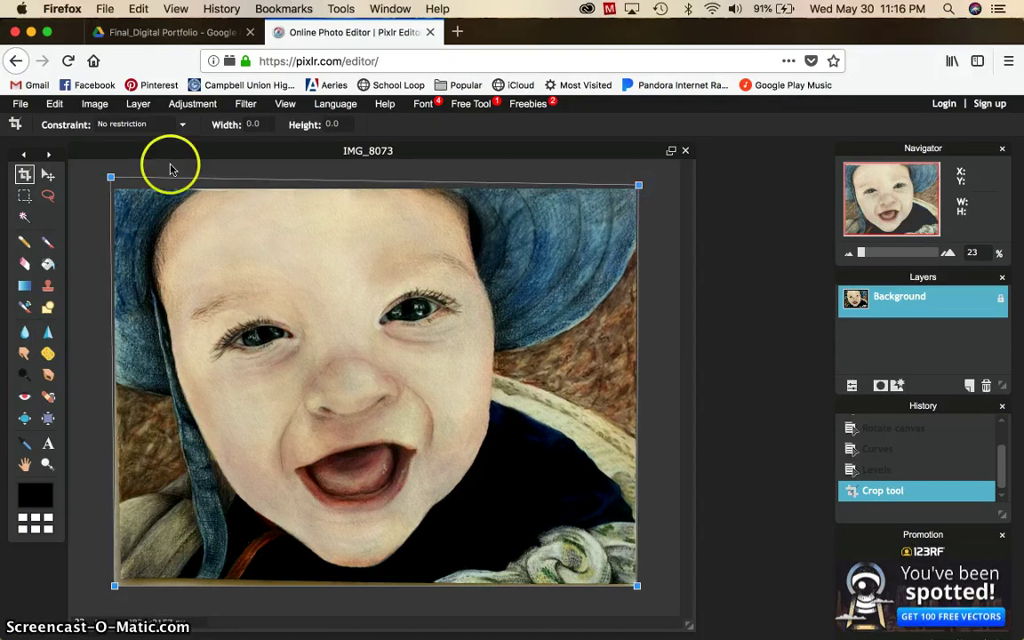
left_click_drag(111, 176, 110, 175)
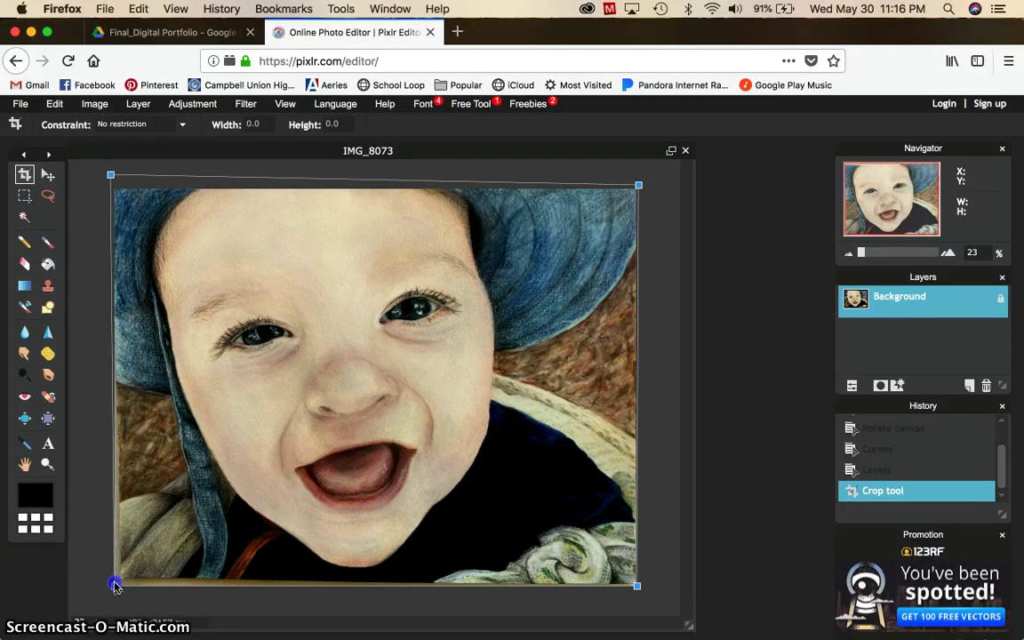
Stretch the bottom corners outward and apply the distortion
left_click_drag(116, 586, 107, 596)
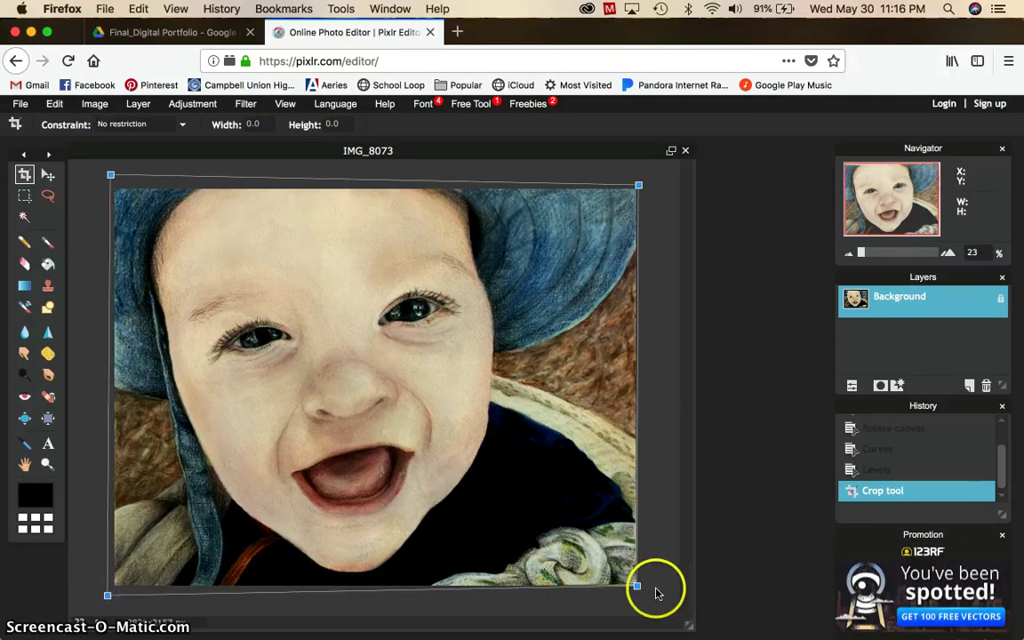
left_click_drag(635, 586, 637, 591)
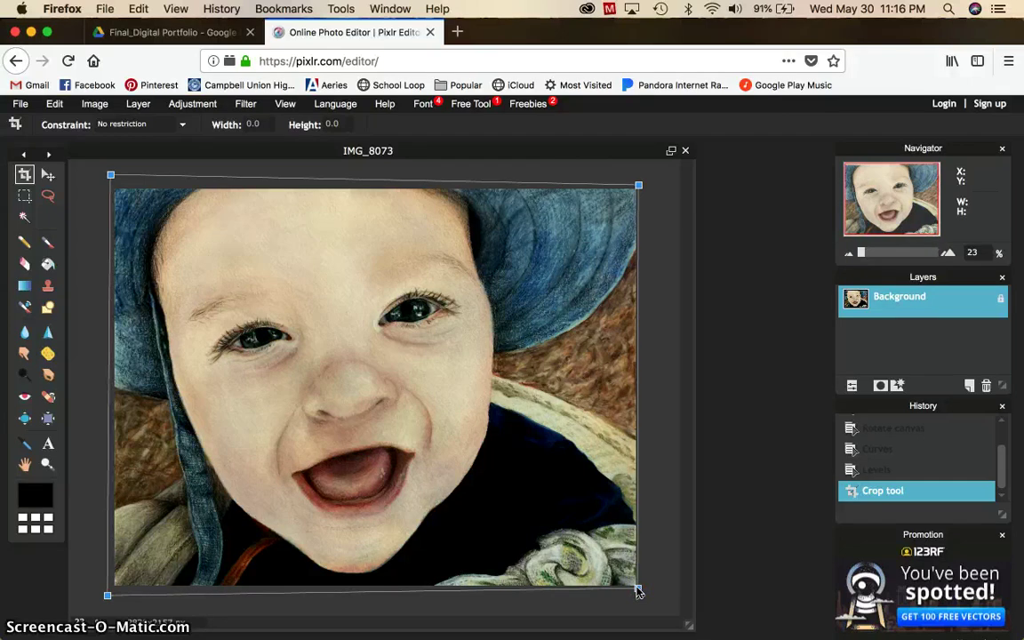
key("Return")
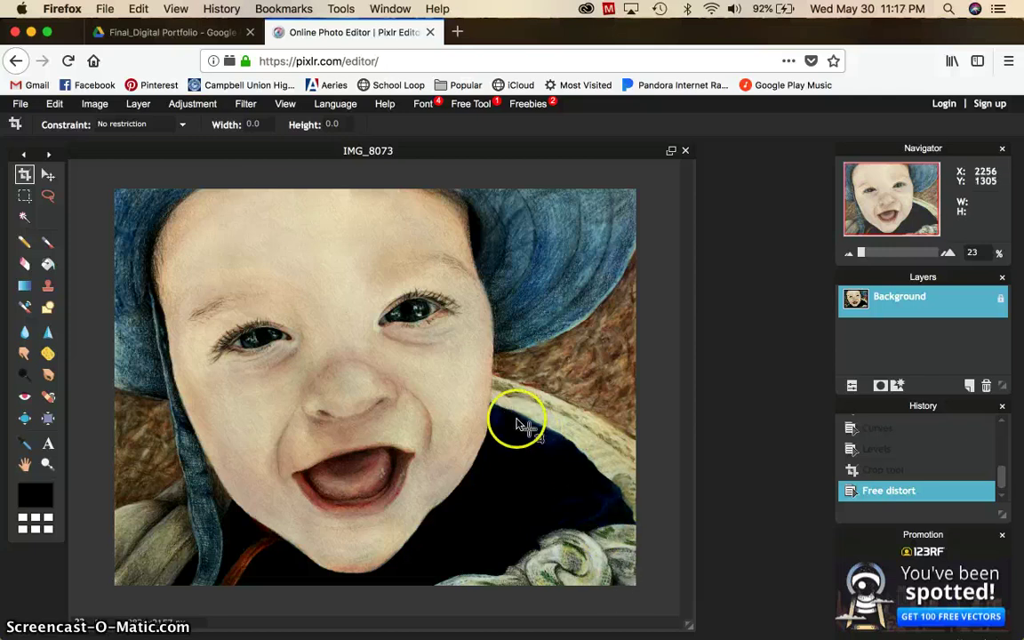
Apply a Hue & Saturation adjustment with Saturation 33, hue and lightness unchanged
left_click(194, 105)
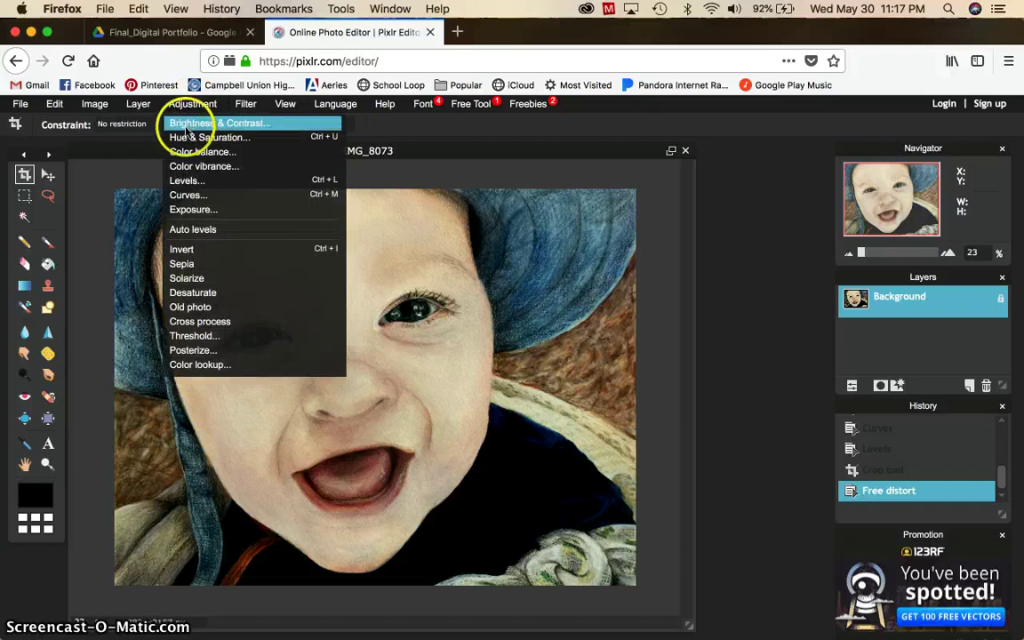
left_click(247, 139)
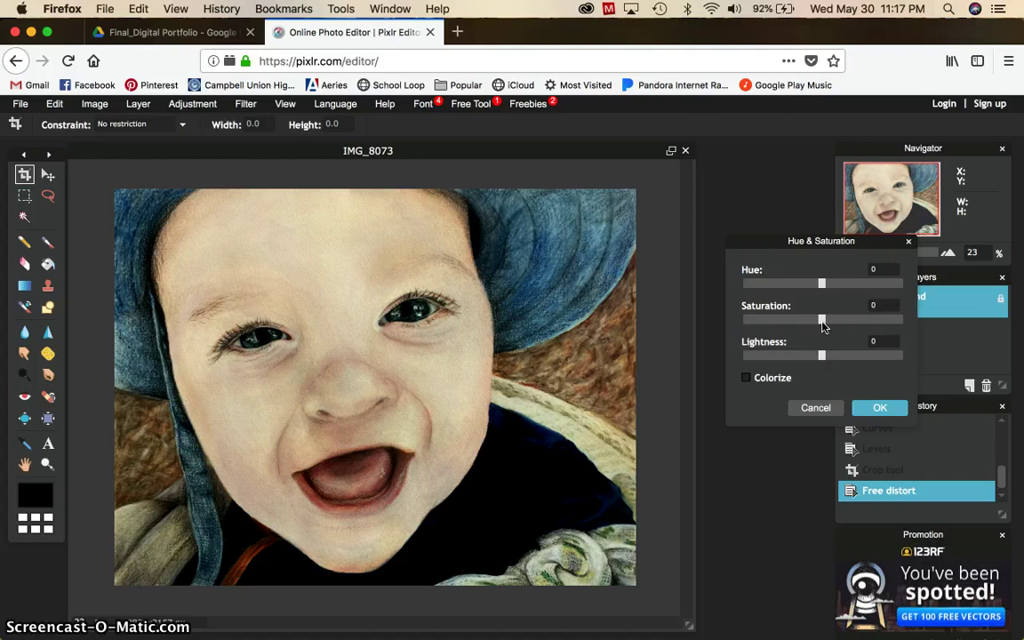
left_click_drag(823, 325, 716, 319)
left_click_drag(743, 321, 843, 324)
left_click_drag(842, 322, 934, 326)
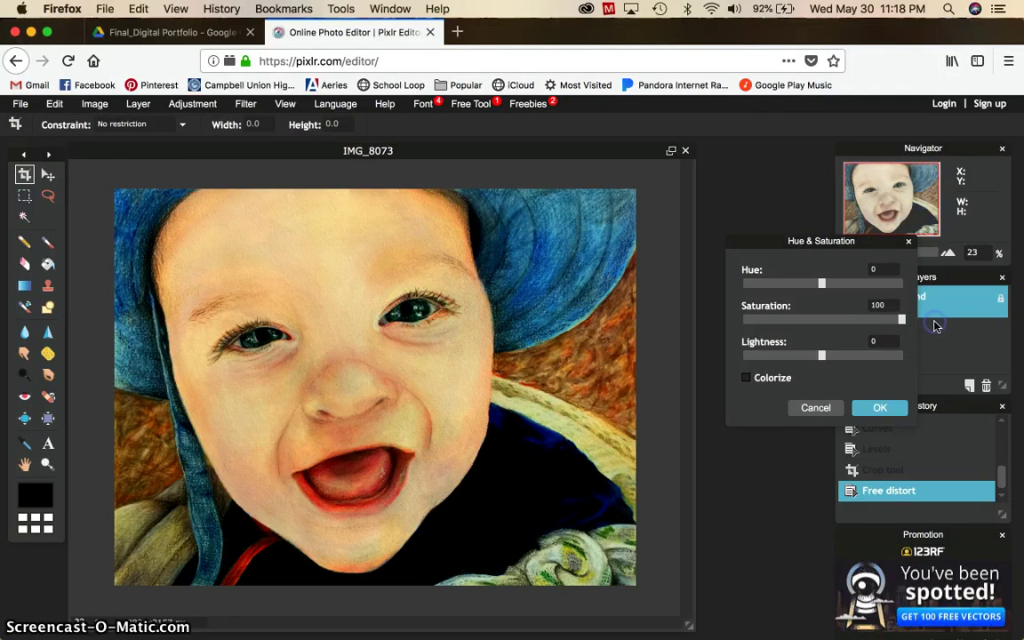
left_click(900, 325)
left_click_drag(901, 322, 849, 322)
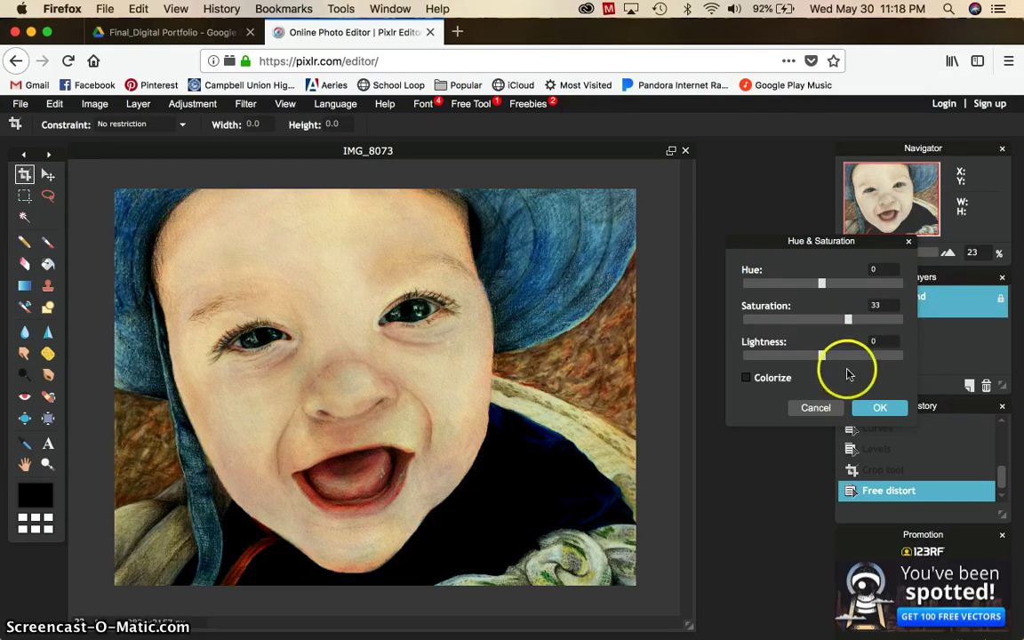
left_click(876, 409)
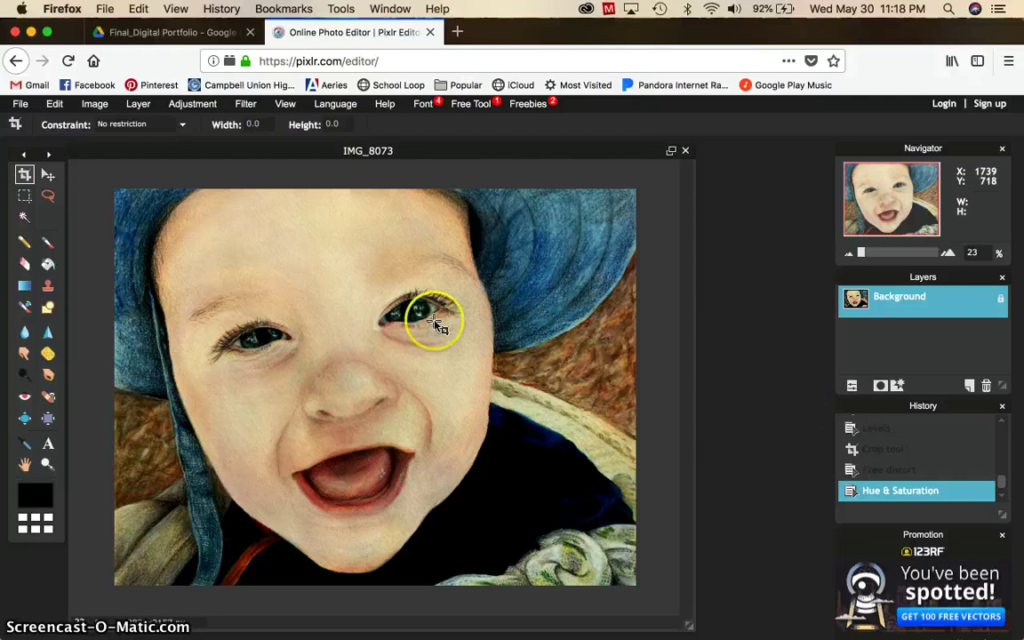
Draw a short Sketchy-type pencil stroke on the baby's forehead
left_click(24, 242)
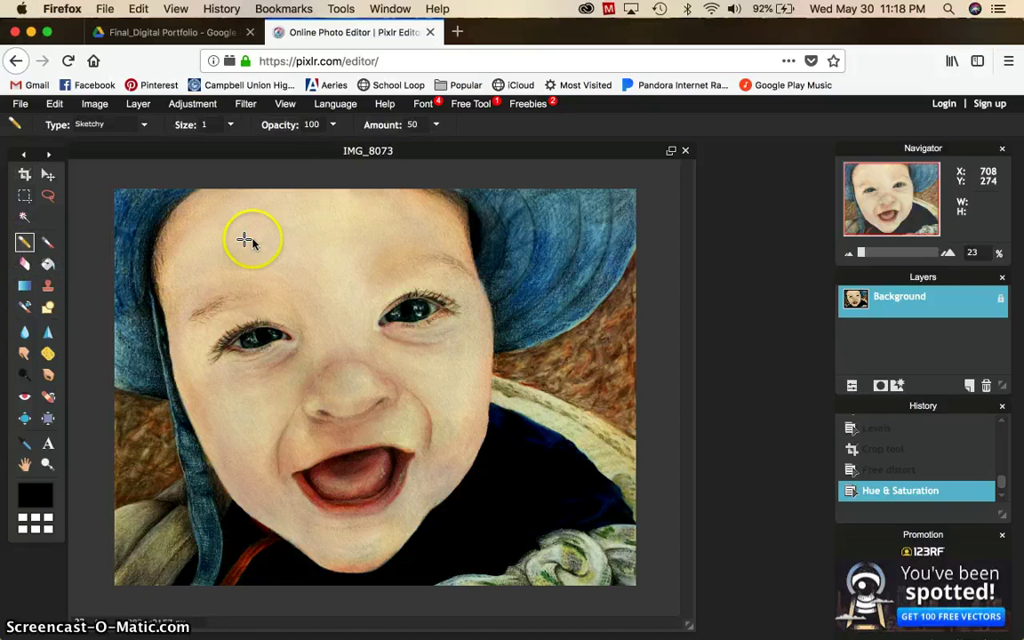
mouse_move(313, 242)
left_mouse_down()
mouse_move(332, 244)
mouse_move(324, 265)
left_mouse_up()
Zoom the Navigator to 68% and center the view on the forehead's pencil line
left_click_drag(500, 349, 500, 352)
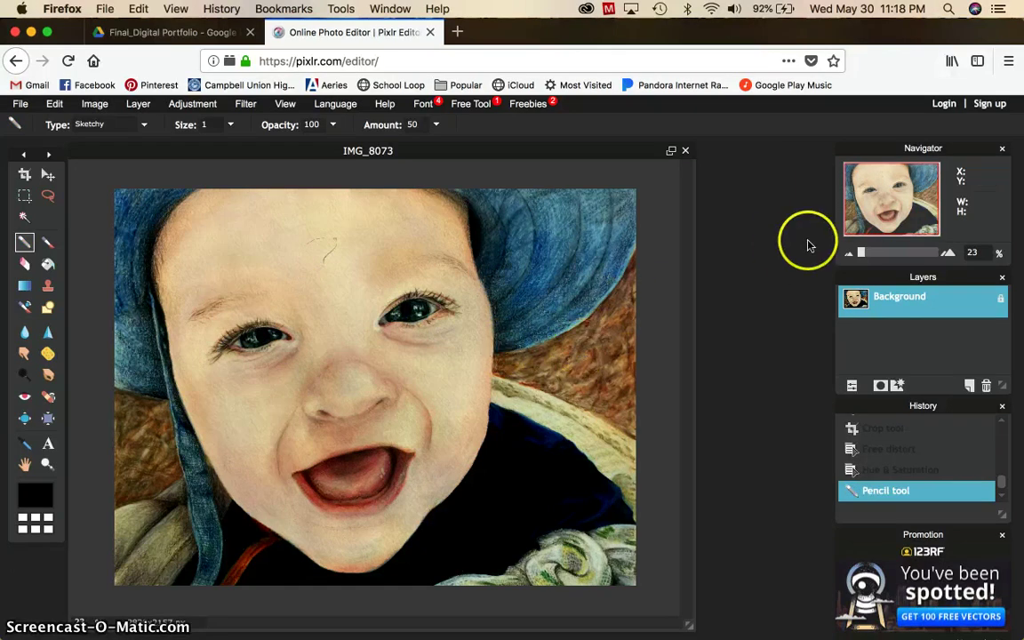
left_click_drag(862, 255, 874, 254)
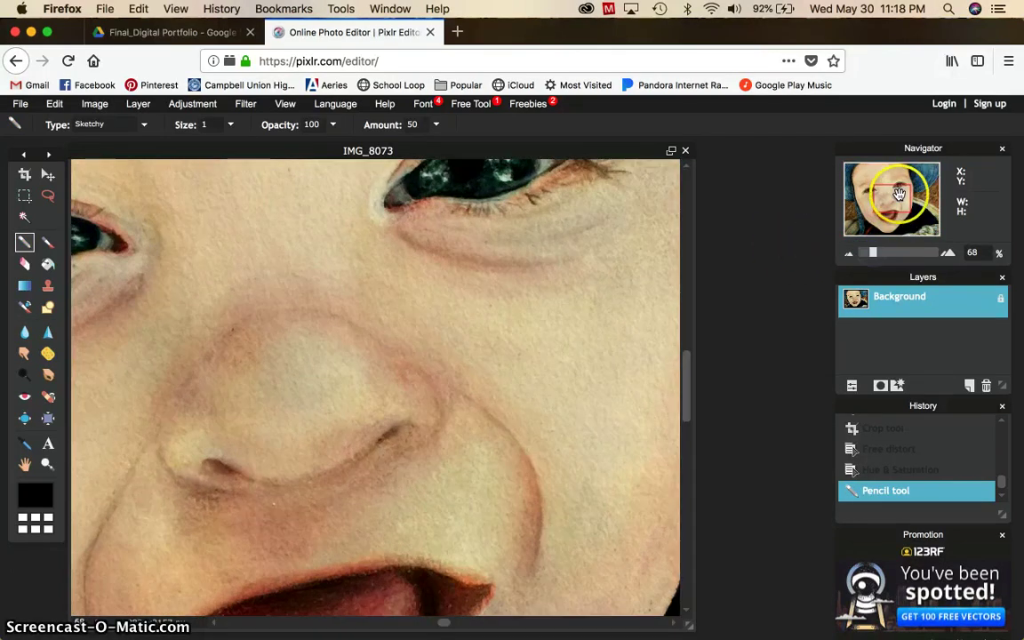
left_click_drag(890, 196, 884, 167)
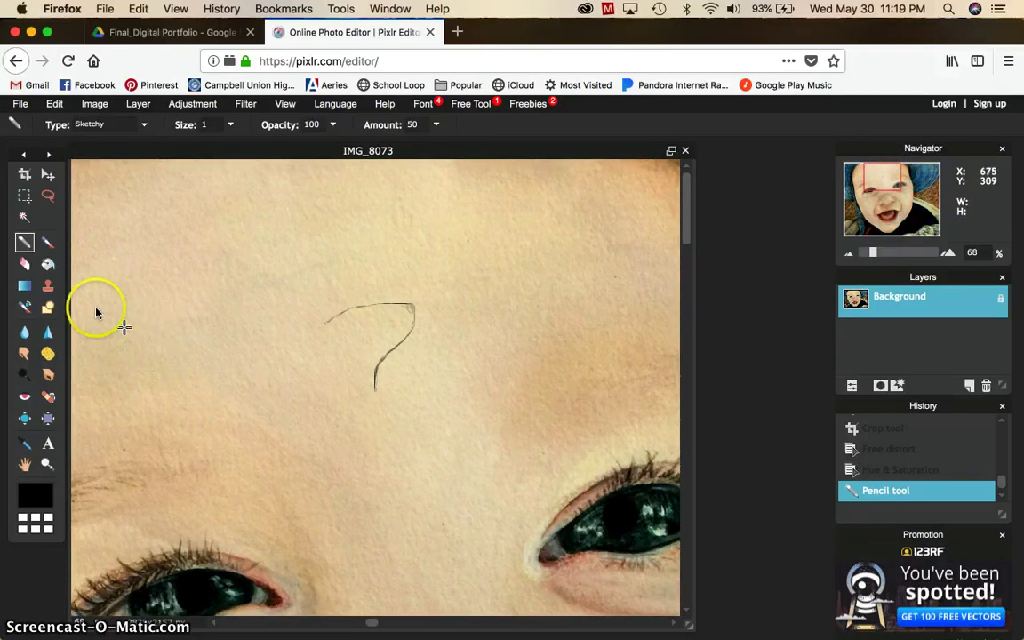
Switch to the Clone Stamp and give it the soft 200-size brush preset
left_click(48, 287)
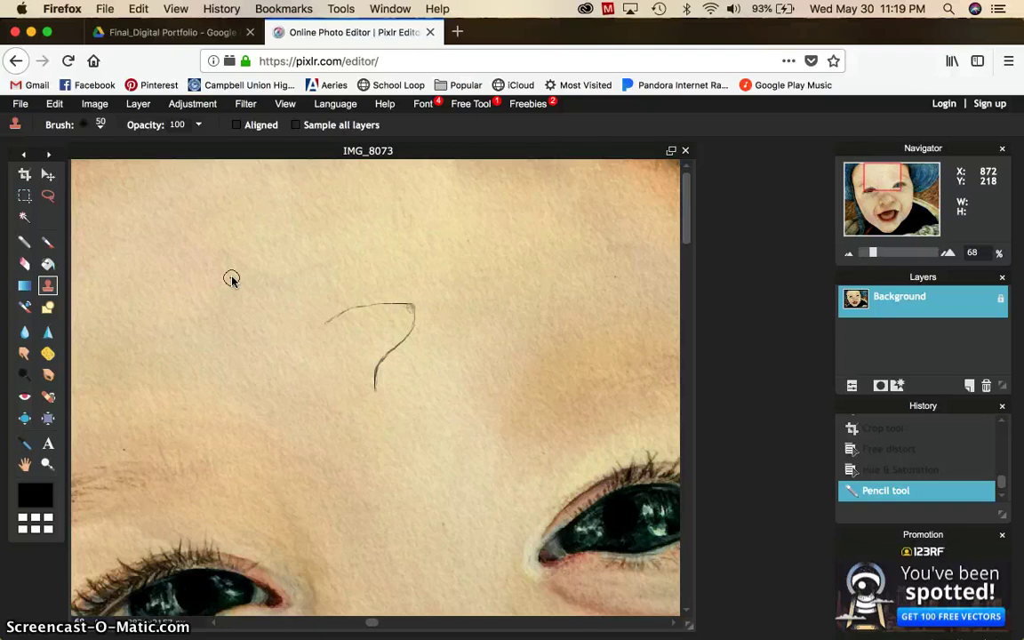
left_click_drag(354, 372, 383, 371)
left_click(87, 125)
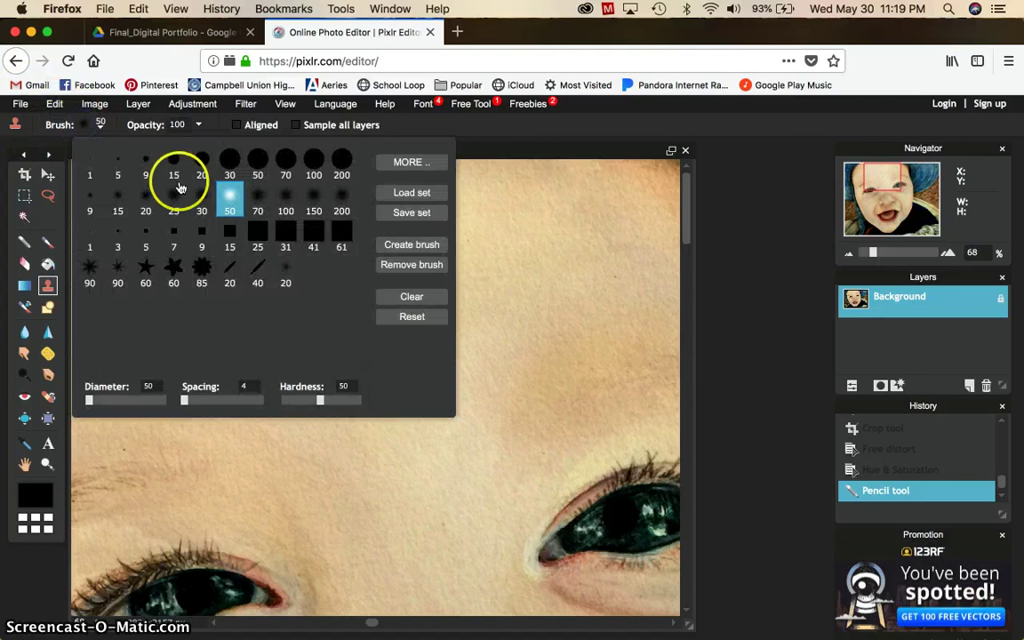
left_click(315, 203)
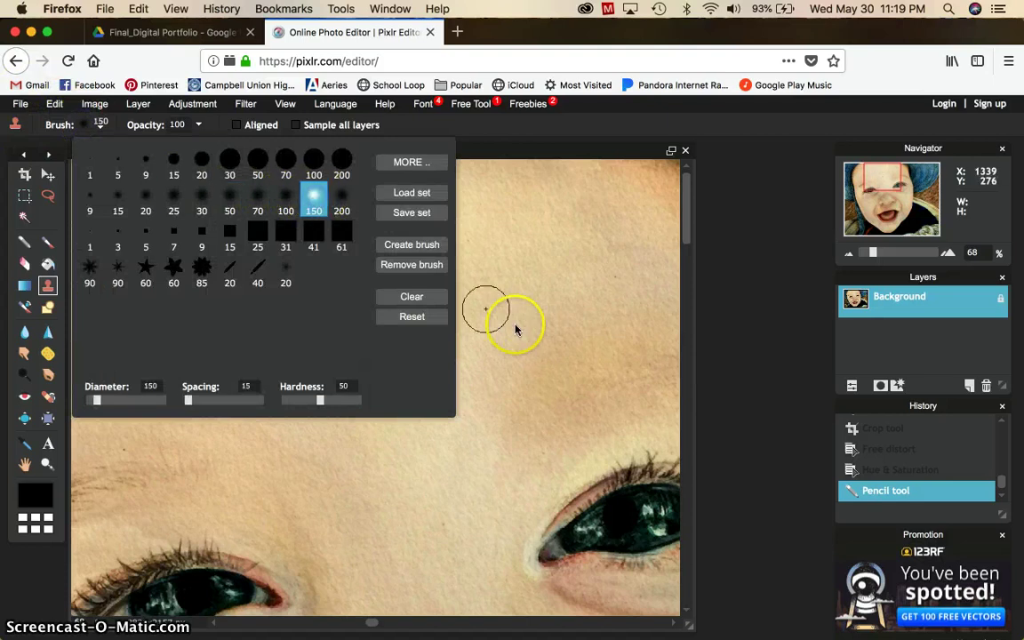
left_click(342, 204)
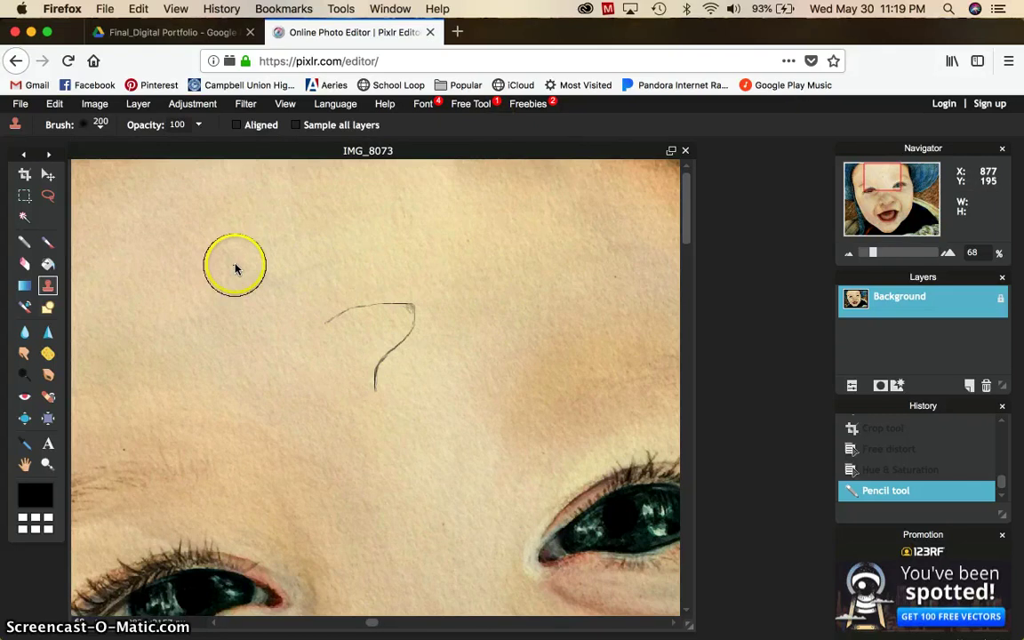
Sample clean forehead skin and clone it over the left part of the stray line
left_click(235, 268)
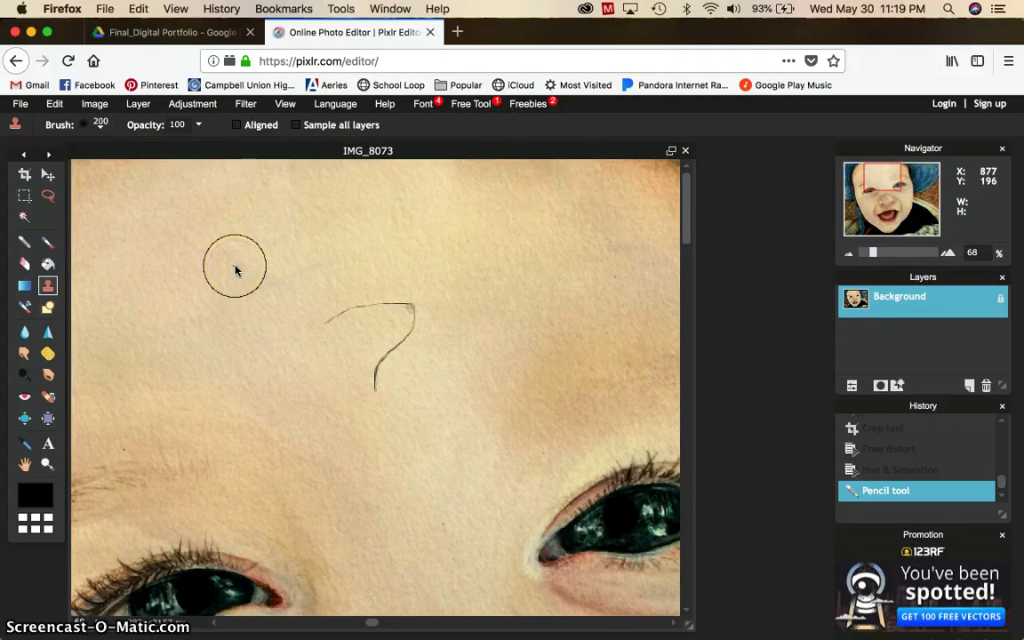
left_click_drag(236, 269, 224, 256)
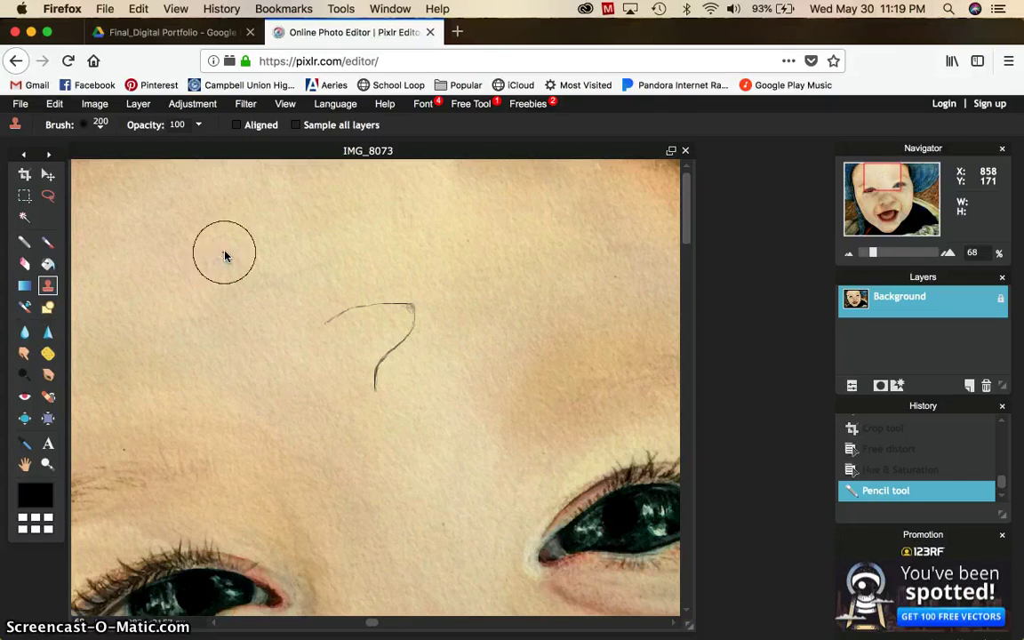
mouse_move(225, 257)
left_mouse_down()
mouse_move(328, 305)
mouse_move(334, 319)
left_mouse_up()
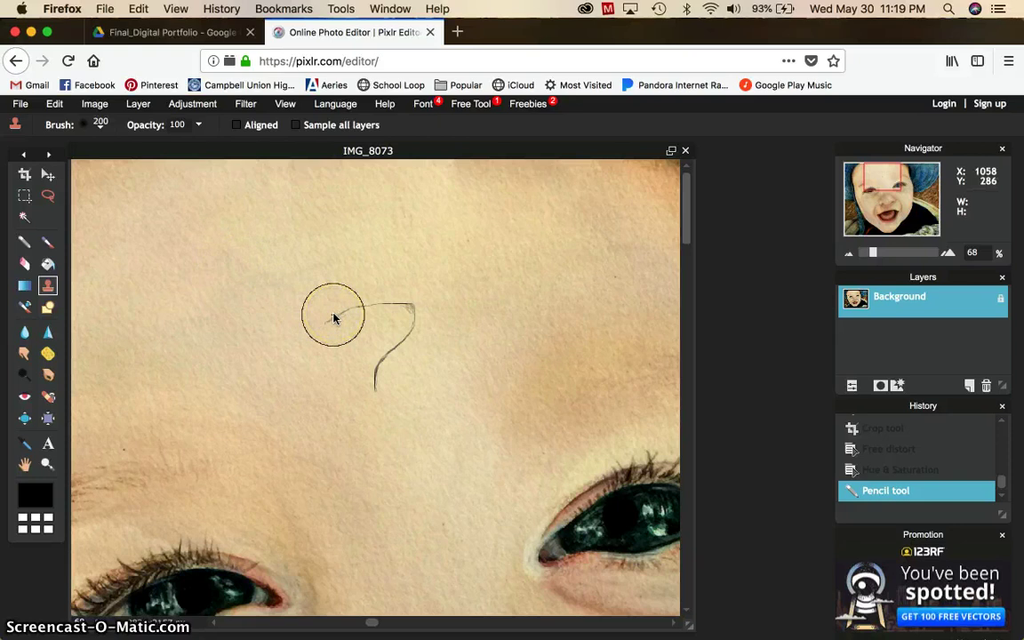
left_click(334, 318)
mouse_move(333, 318)
left_mouse_down()
mouse_move(329, 328)
mouse_move(355, 306)
mouse_move(407, 304)
mouse_move(348, 321)
mouse_move(396, 297)
mouse_move(410, 313)
mouse_move(377, 349)
mouse_move(395, 330)
left_mouse_up()
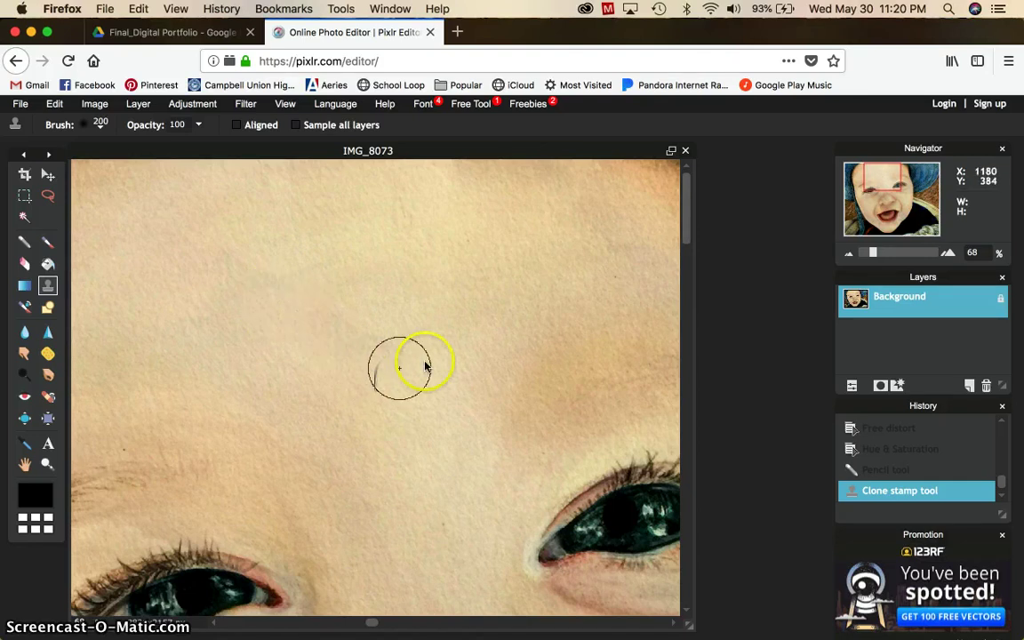
Resample clean skin and clone over the rest of the line, blending the patch smoothly
left_click(468, 294, "ctrl")
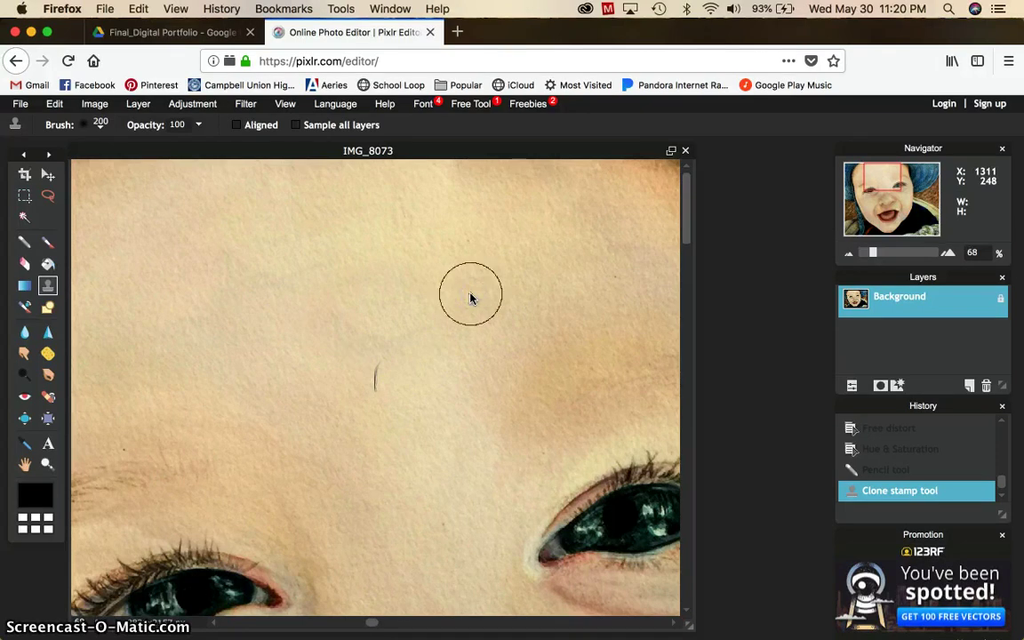
mouse_move(446, 318)
left_mouse_down()
mouse_move(414, 348)
mouse_move(402, 347)
mouse_move(392, 371)
left_mouse_up()
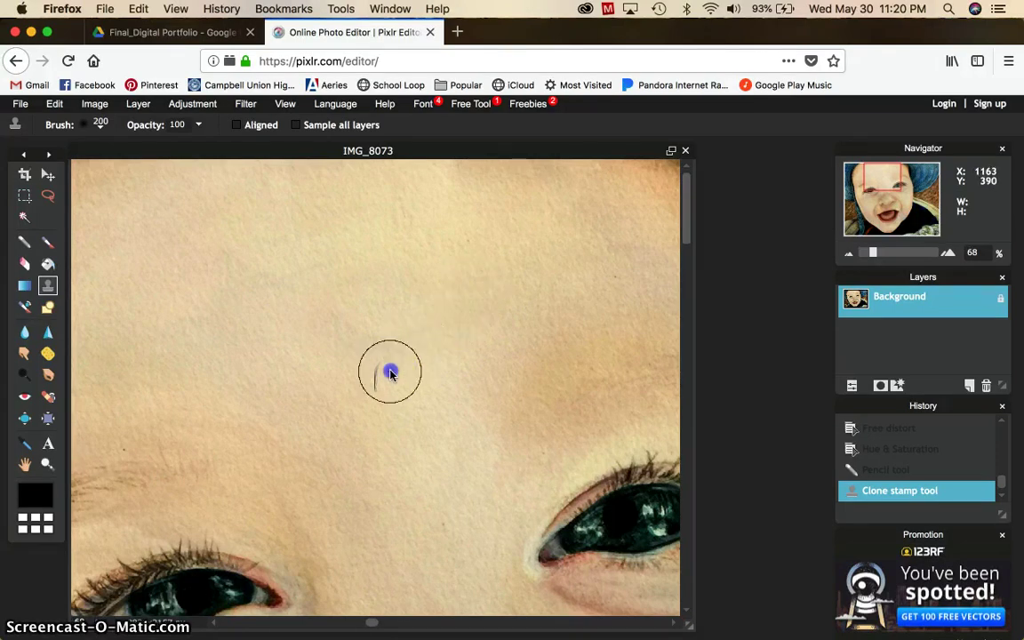
mouse_move(402, 322)
left_mouse_down()
mouse_move(382, 458)
mouse_move(413, 508)
mouse_move(418, 553)
left_mouse_up()
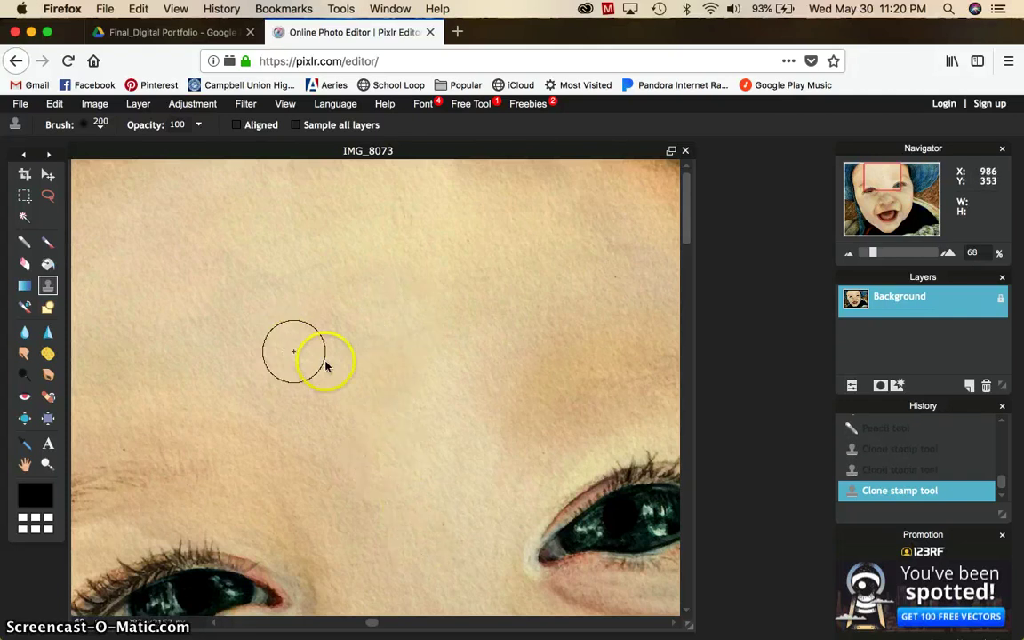
mouse_move(277, 343)
left_mouse_down()
mouse_move(275, 365)
mouse_move(263, 359)
left_mouse_up()
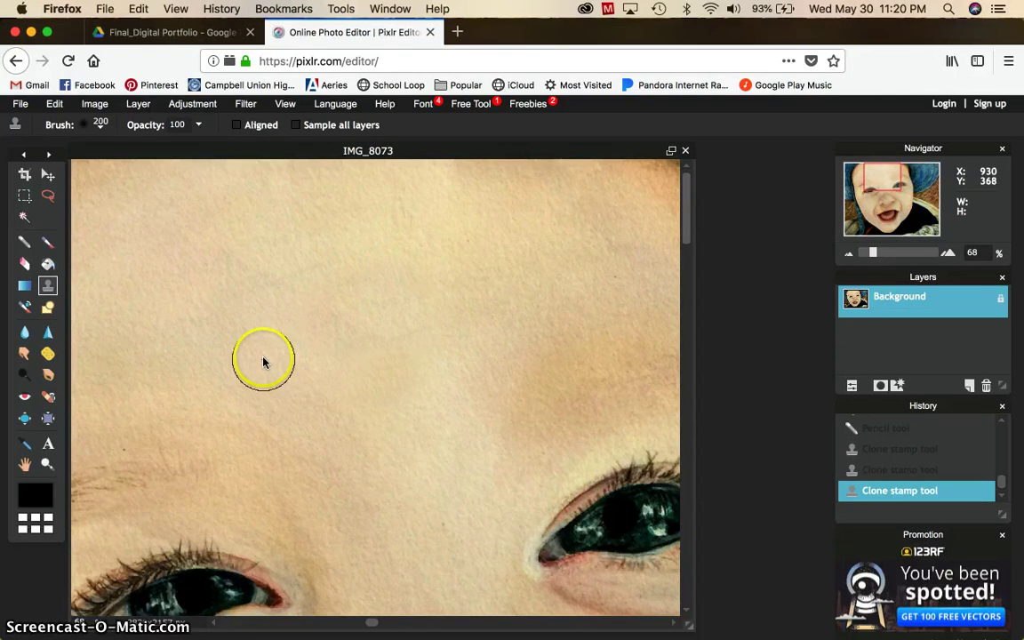
left_click_drag(352, 371, 381, 388)
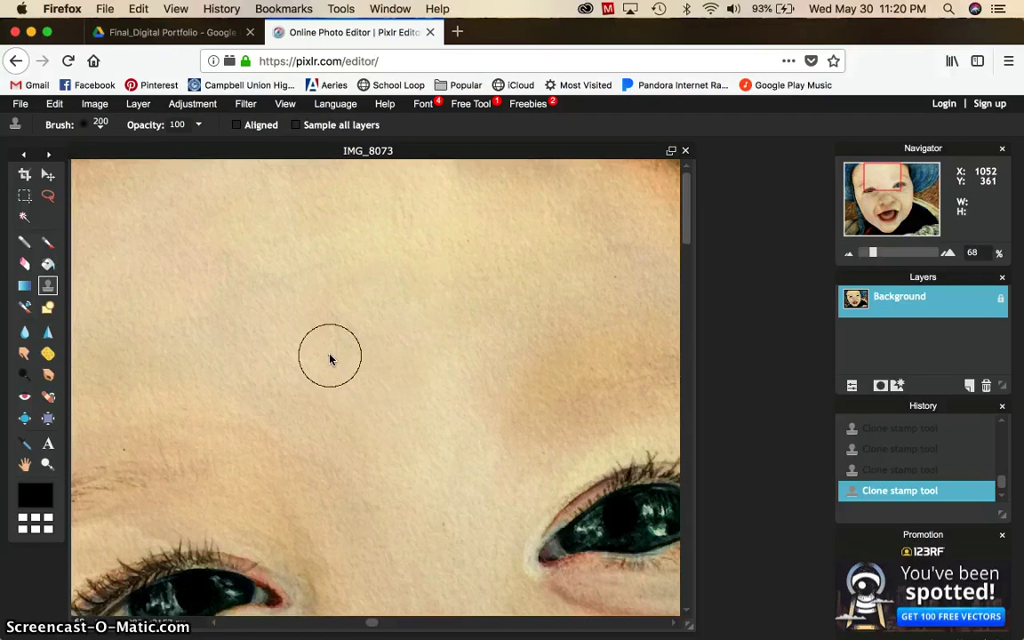
left_click(55, 103)
left_click(54, 103)
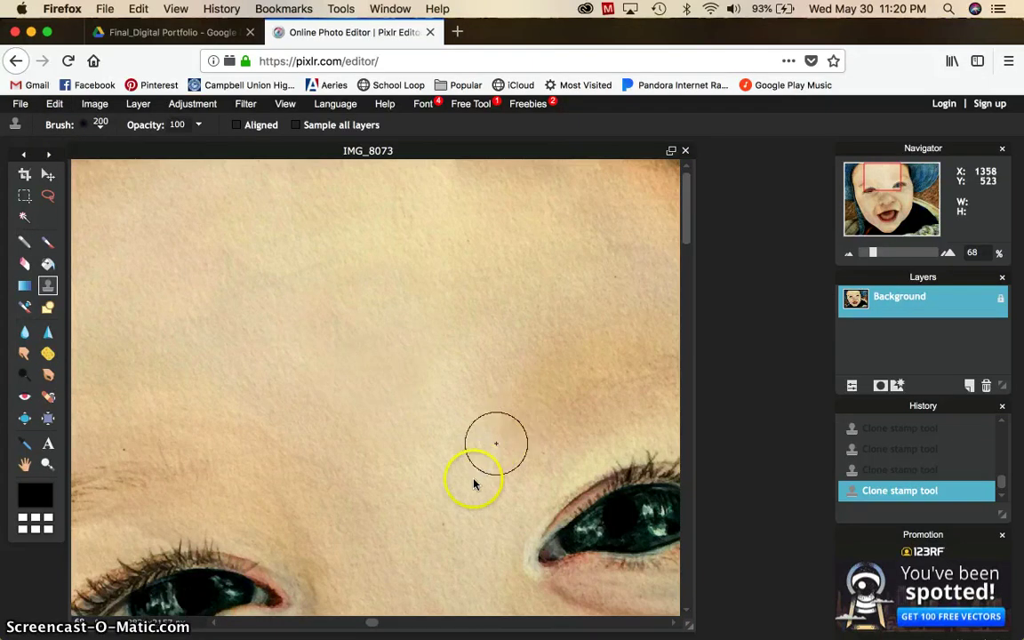
left_click(404, 518)
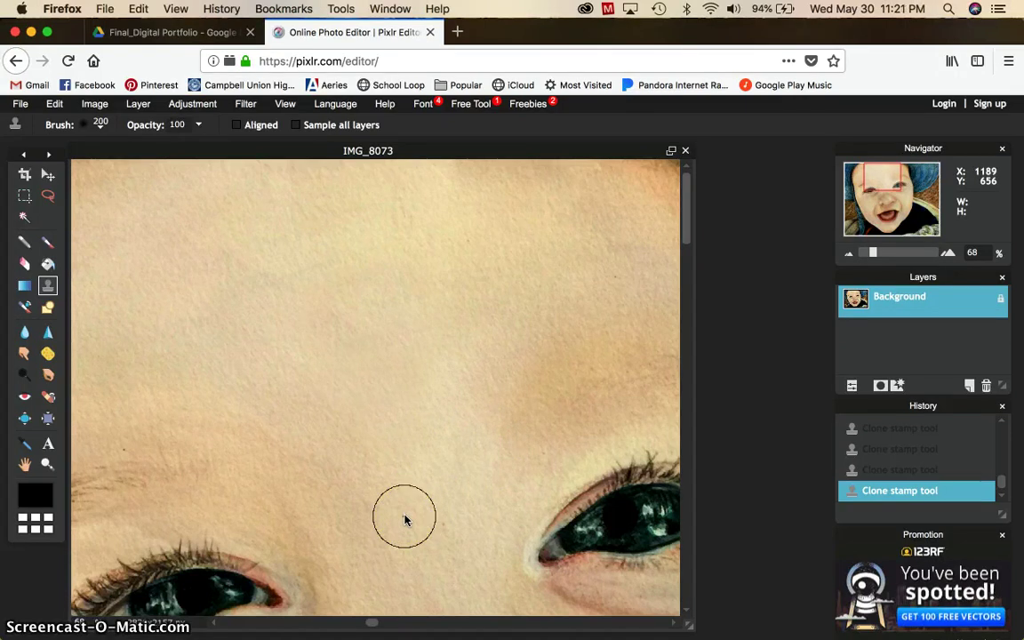
mouse_move(402, 515)
left_mouse_down()
mouse_move(153, 320)
mouse_move(327, 316)
mouse_move(400, 300)
mouse_move(421, 309)
left_mouse_up()
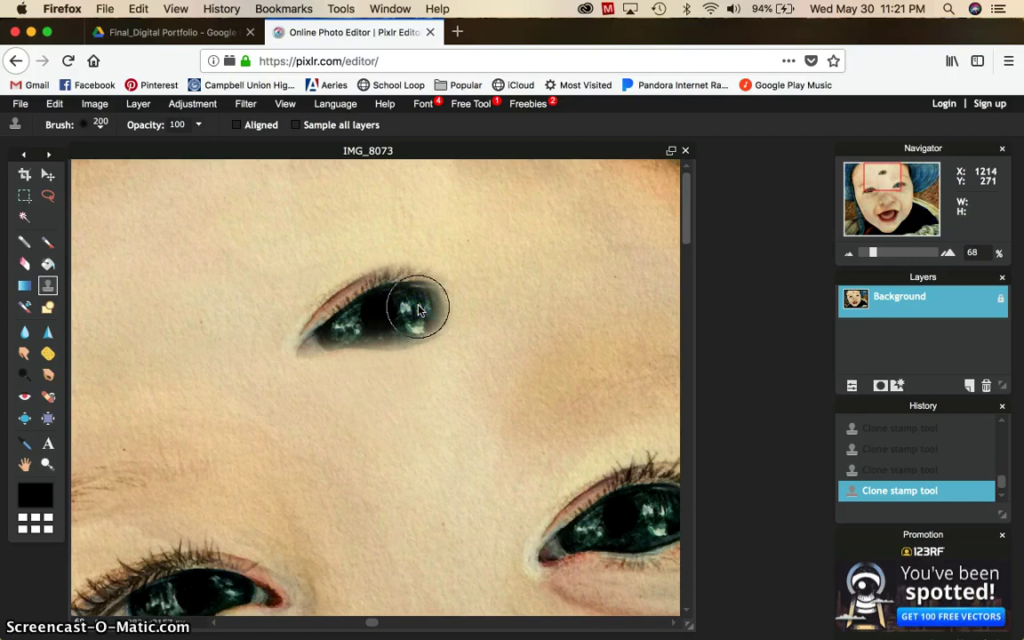
left_click(413, 304)
left_click(164, 285)
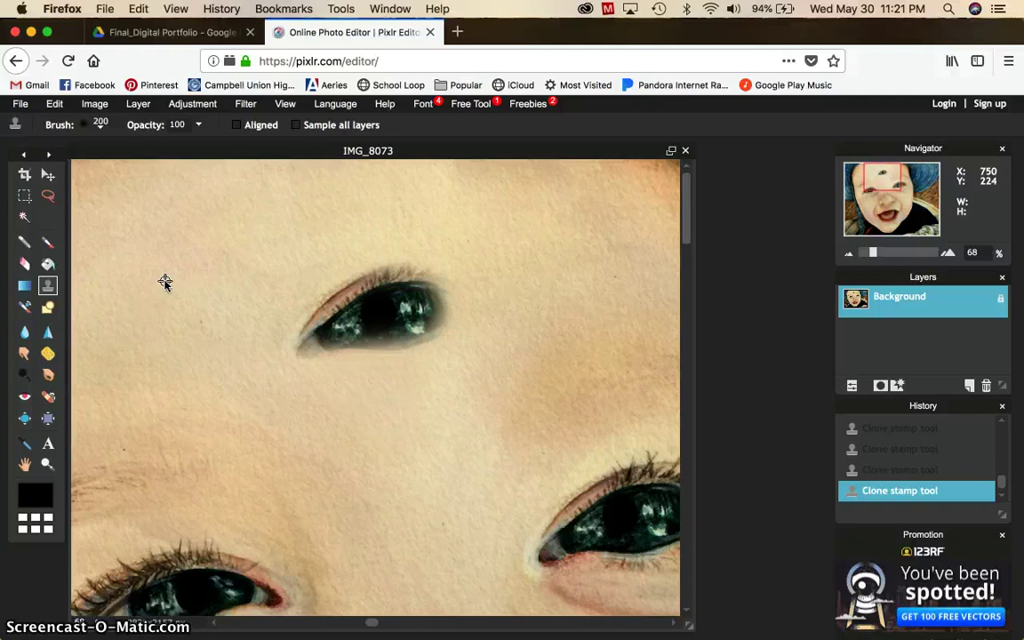
key("ctrl+z")
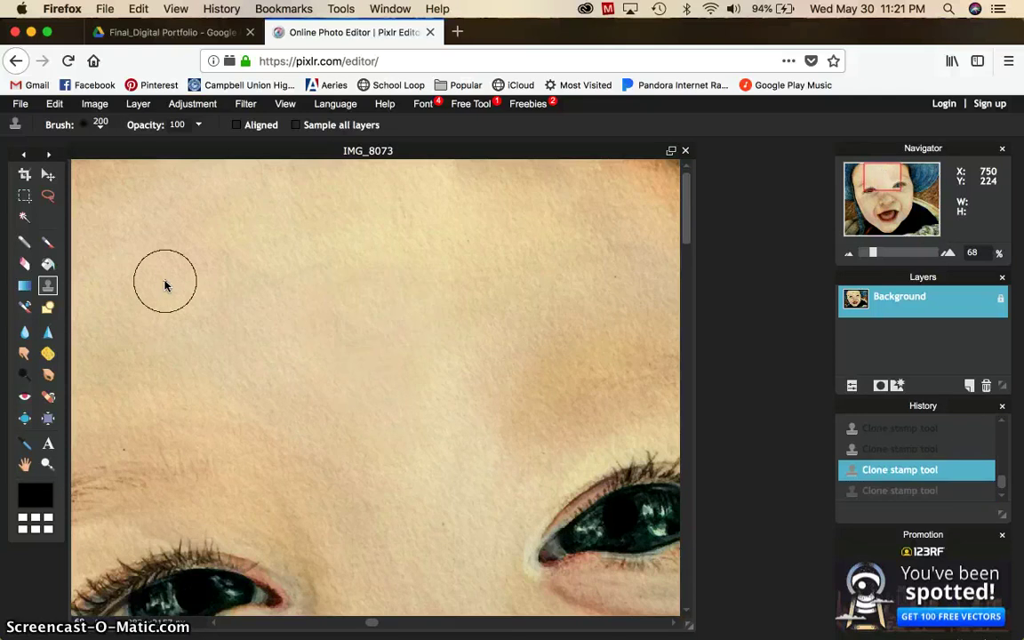
Zoom out to the whole portrait and, in Save image, name it the teacher's name plus '_partrait'
left_click(864, 255)
left_click_drag(864, 255, 863, 254)
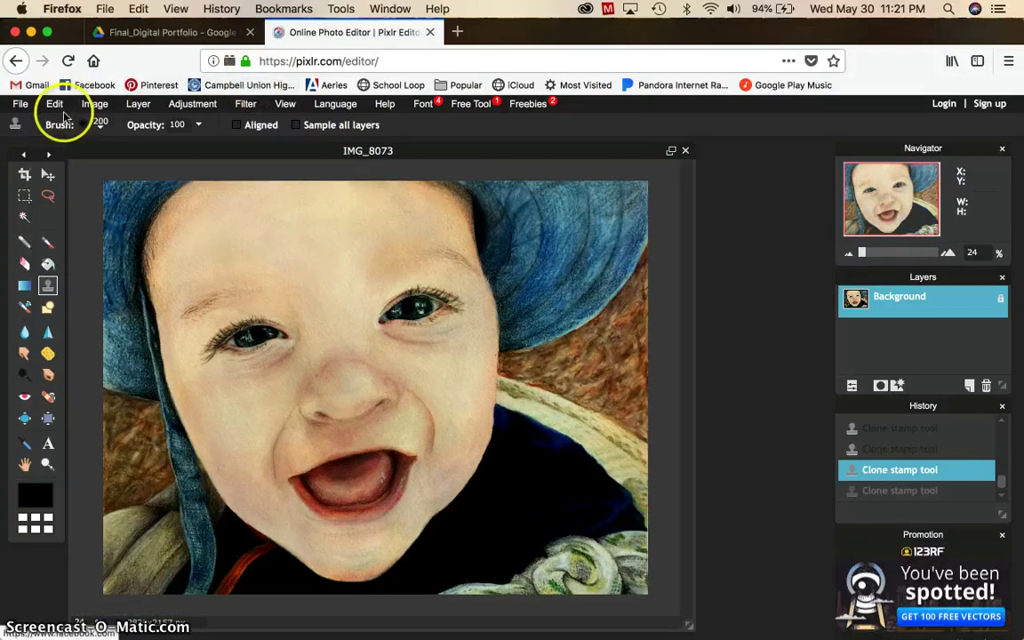
left_click(20, 105)
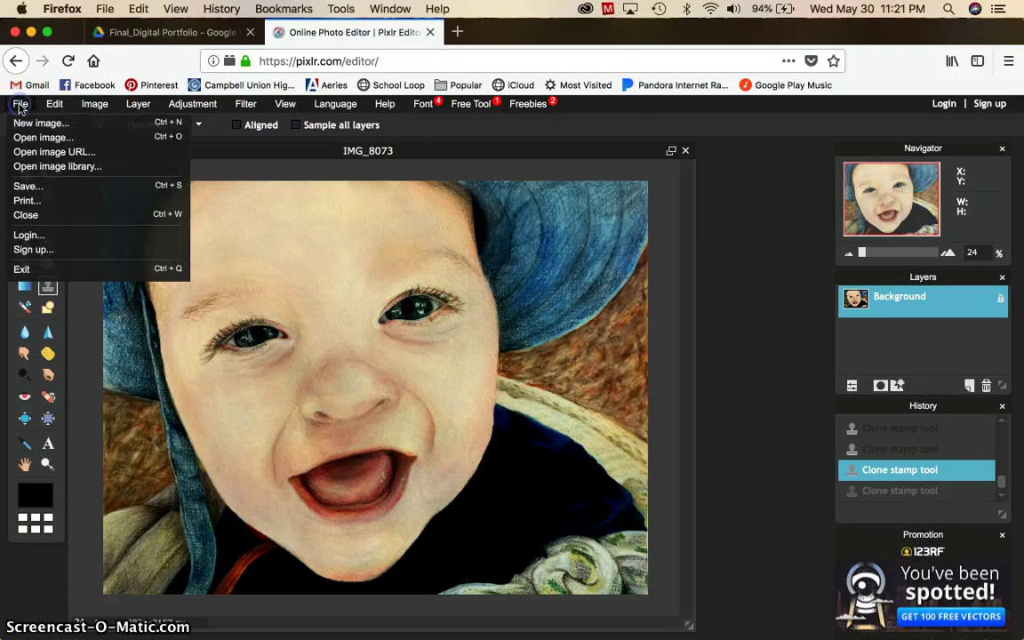
left_click(24, 190)
left_click(570, 277)
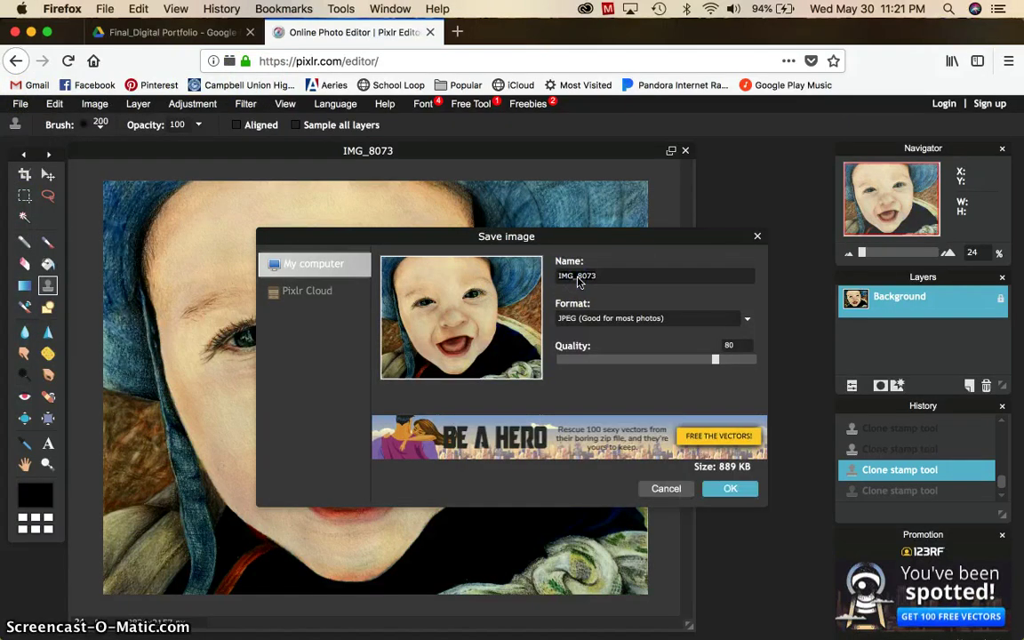
key("super+a")
type("Mrs Donohue_partrait")
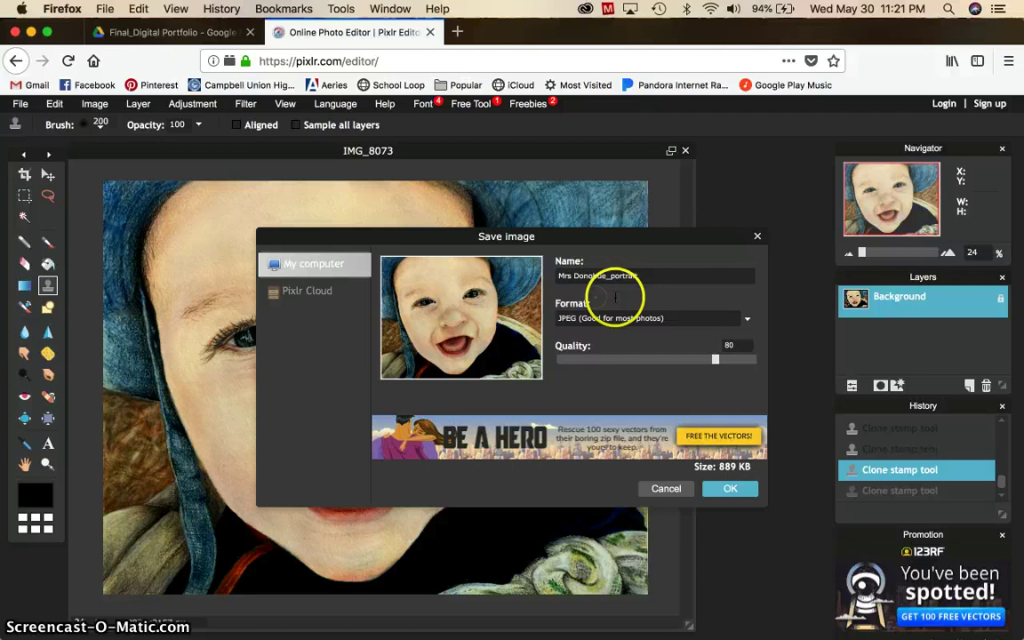
Save the JPEG at quality 80 into the Final_Digital Portfolio folder
left_click(729, 488)
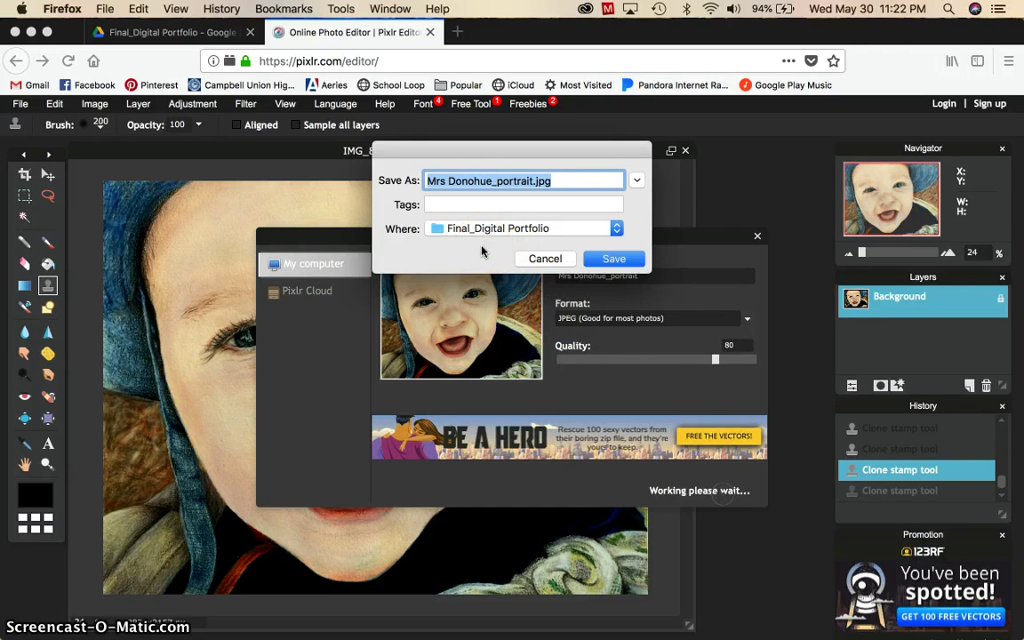
left_click(441, 235)
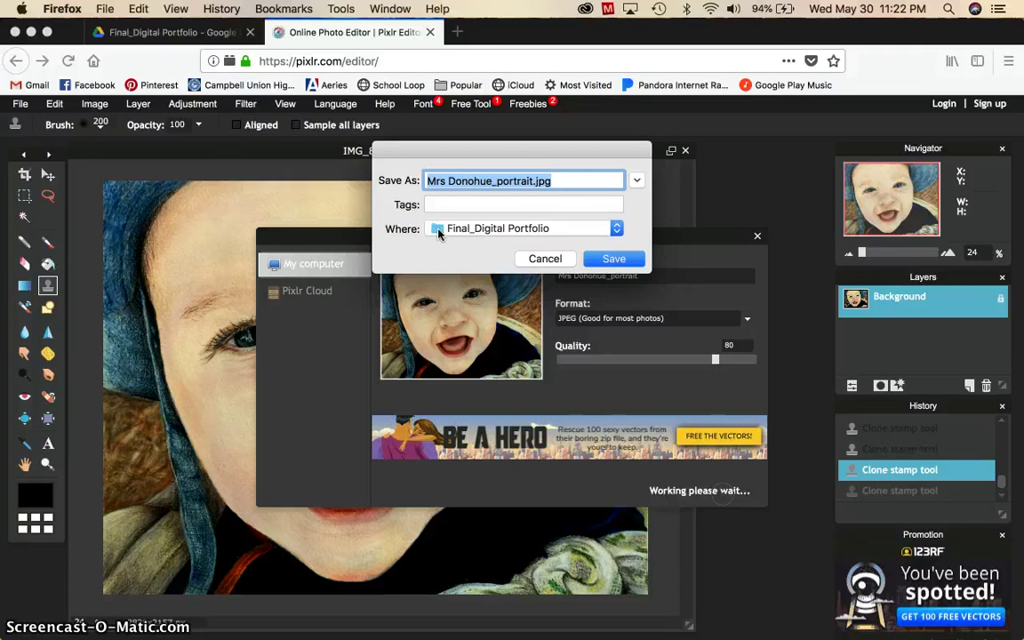
left_click(614, 259)
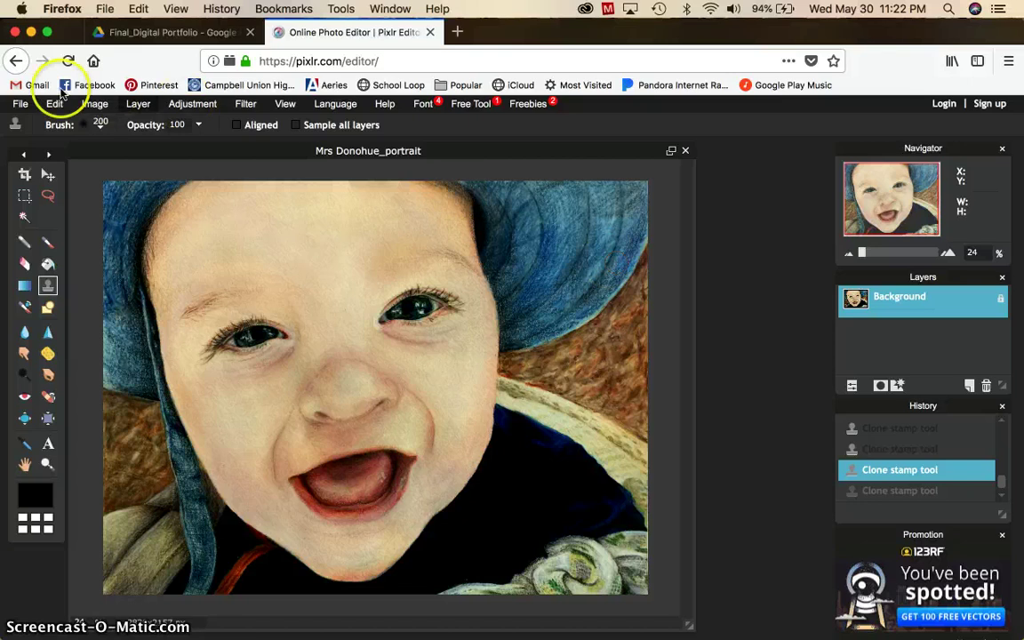
Open the tiger drawing IMG_8097.JPG from Final_Digital Portfolio
left_click(19, 105)
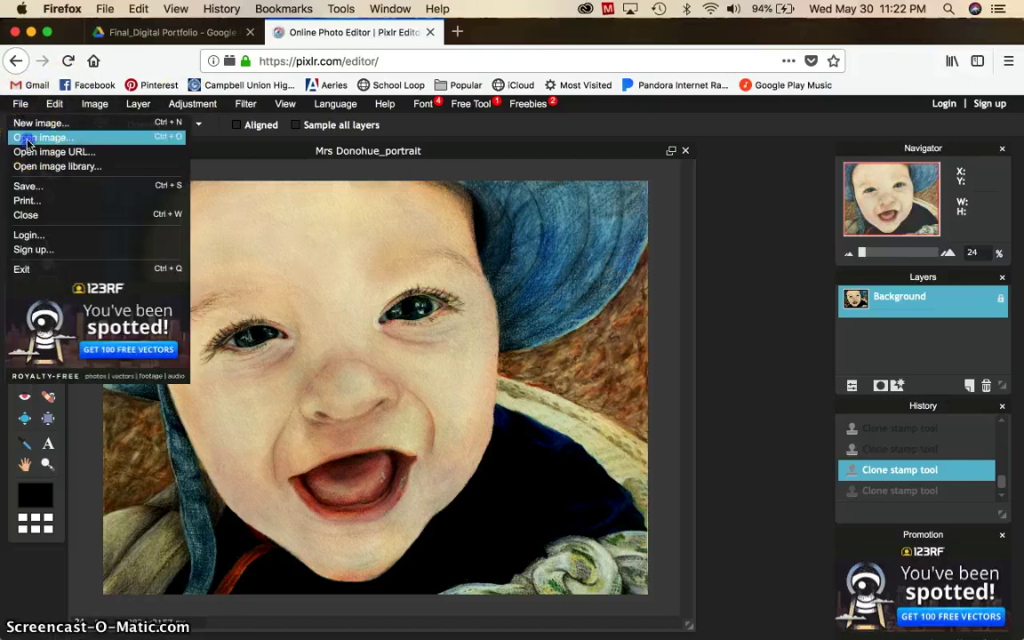
left_click(35, 137)
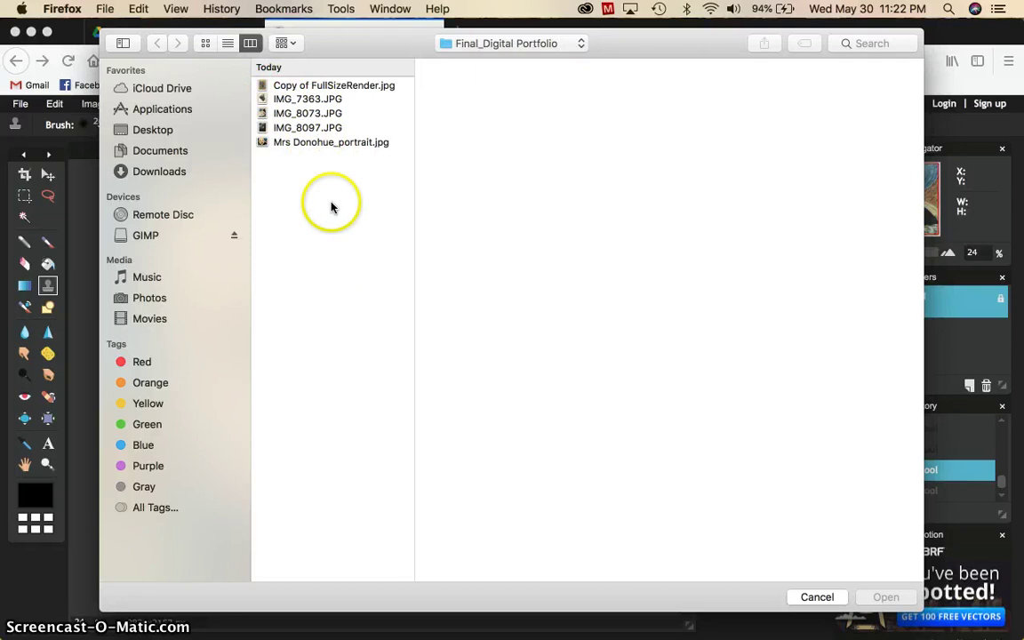
left_click(305, 129)
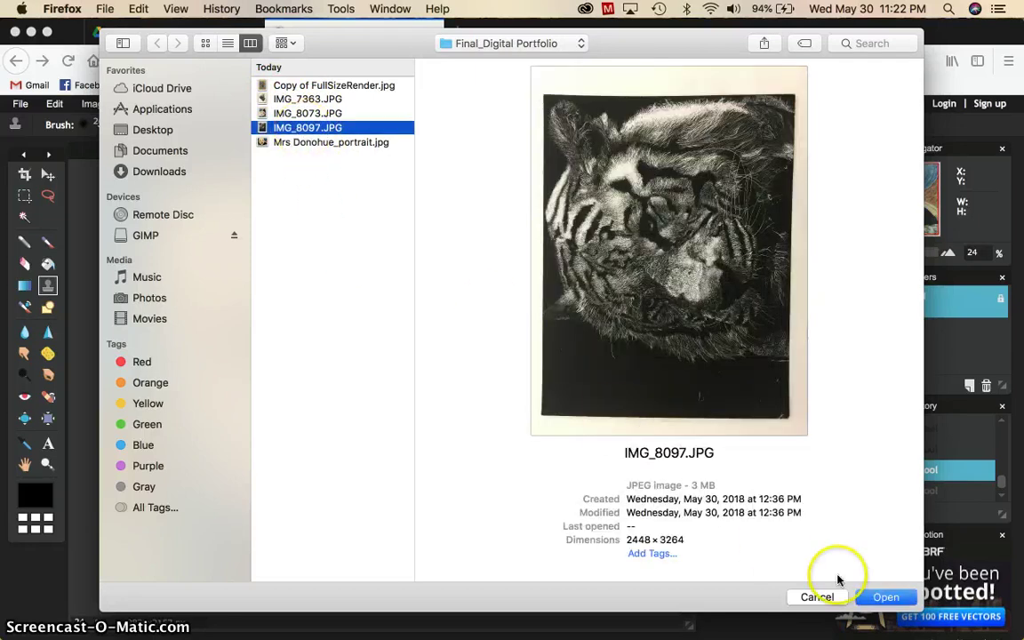
left_click(868, 602)
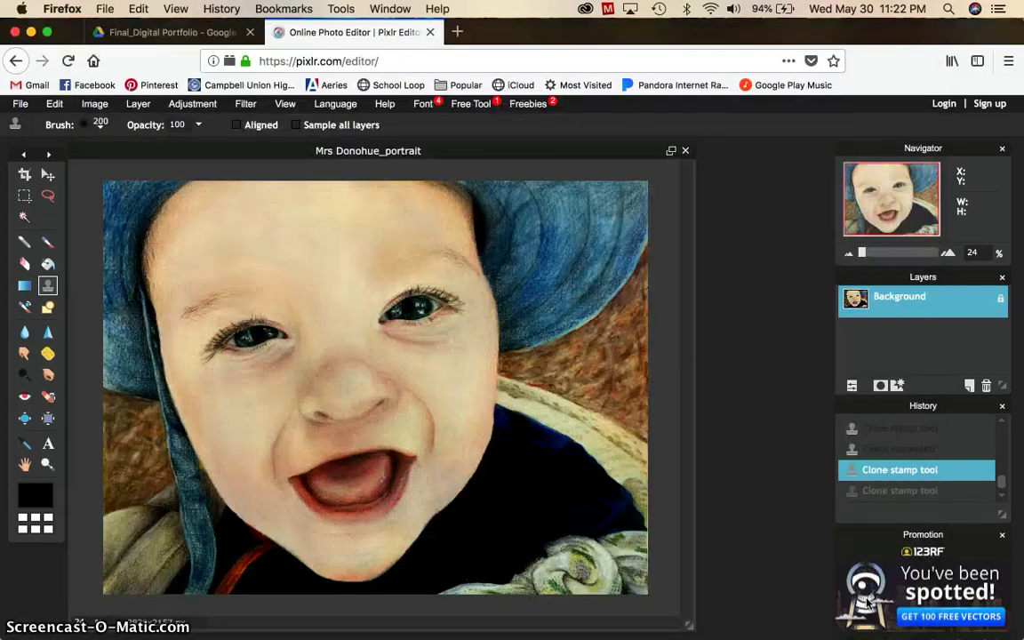